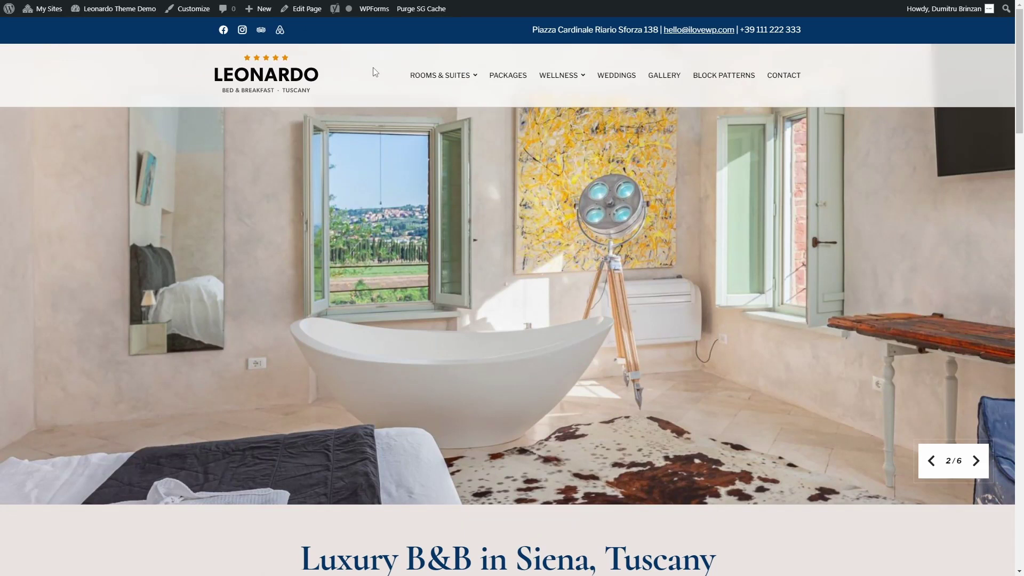
Open the theme's header settings in the site customizer and switch the header layout to Version 2.
click(193, 15)
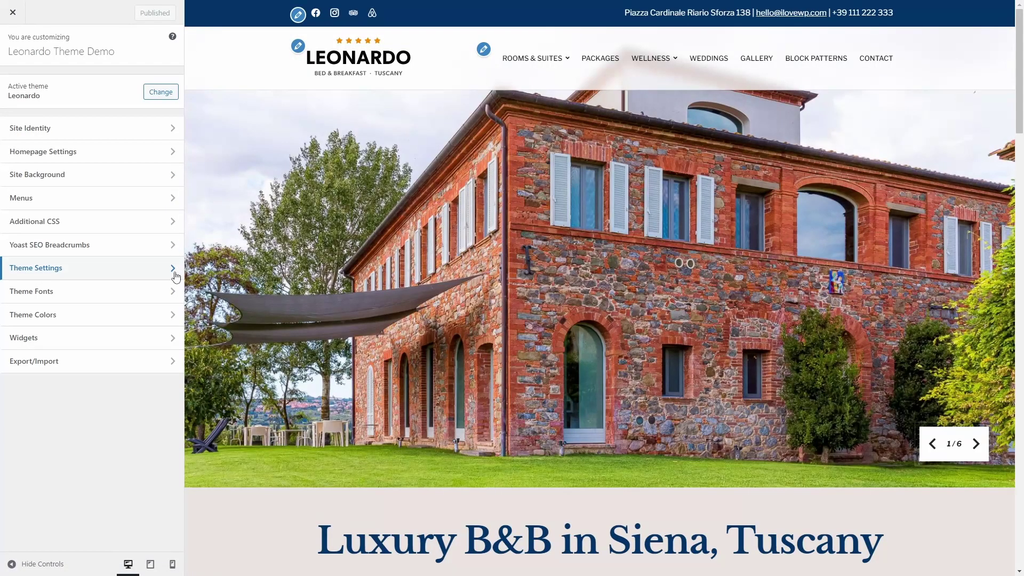
click(175, 272)
click(59, 113)
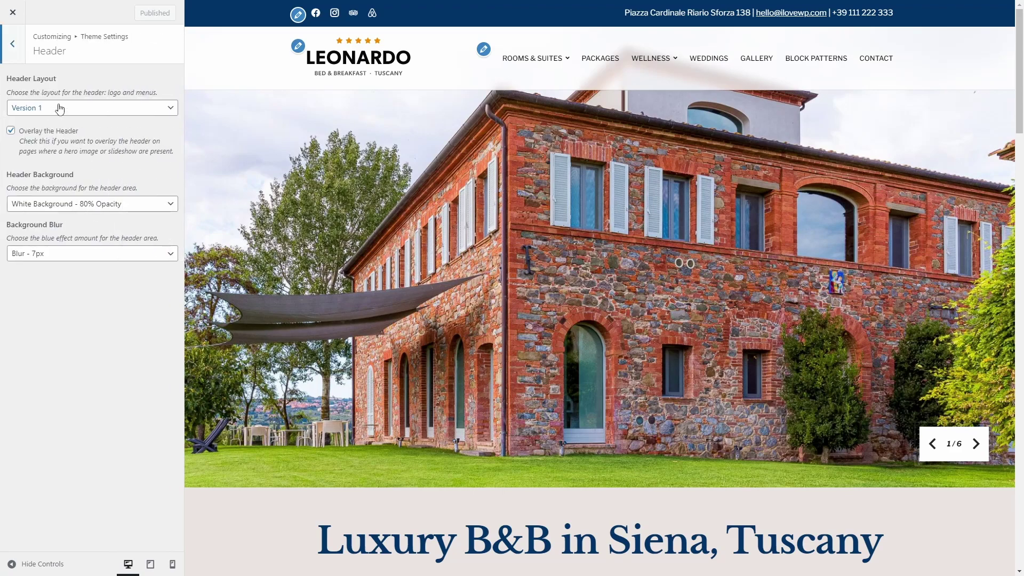
click(68, 109)
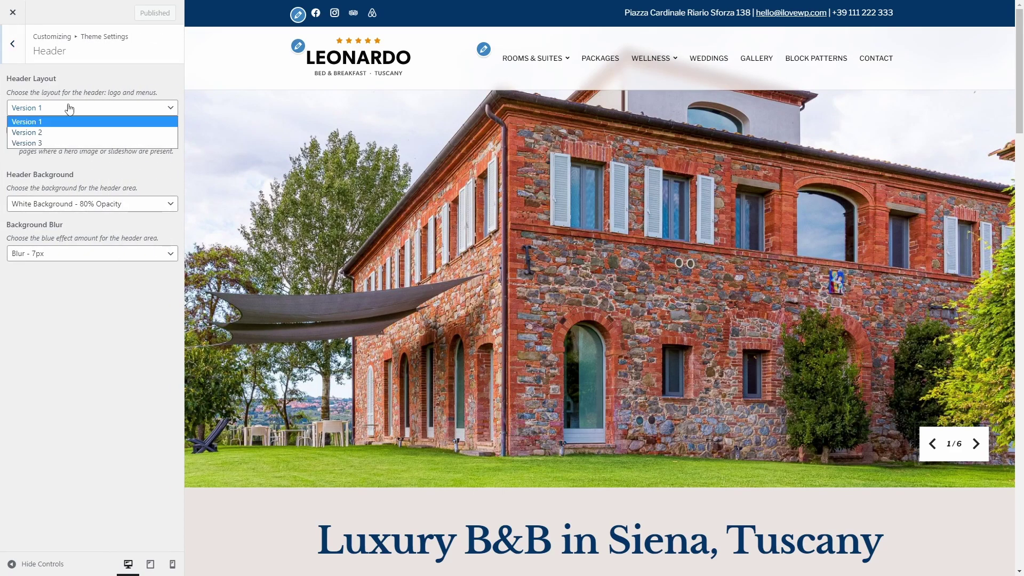
click(64, 132)
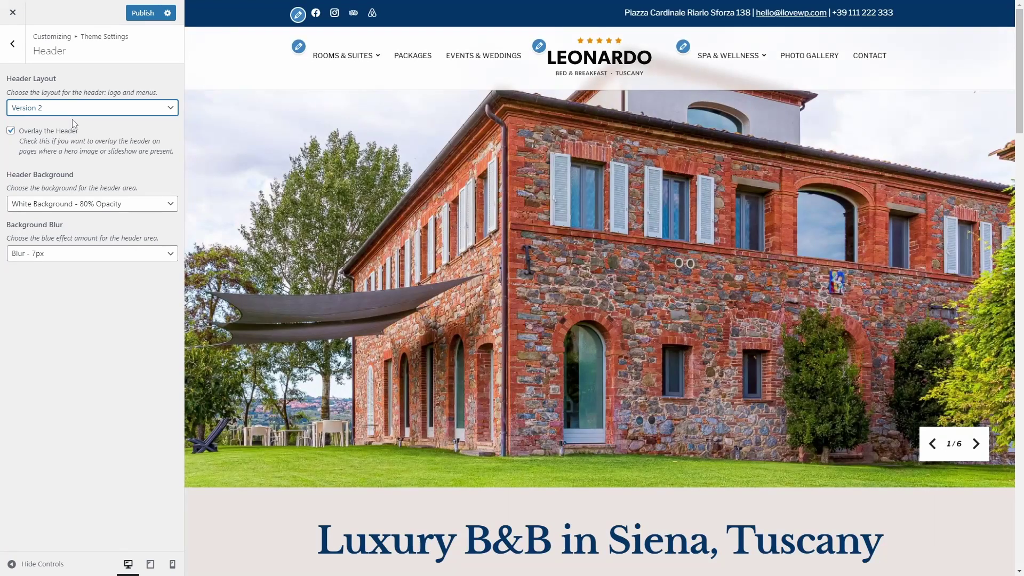
Change the header layout to Version 3, and turn the header overlay off and back on.
click(81, 113)
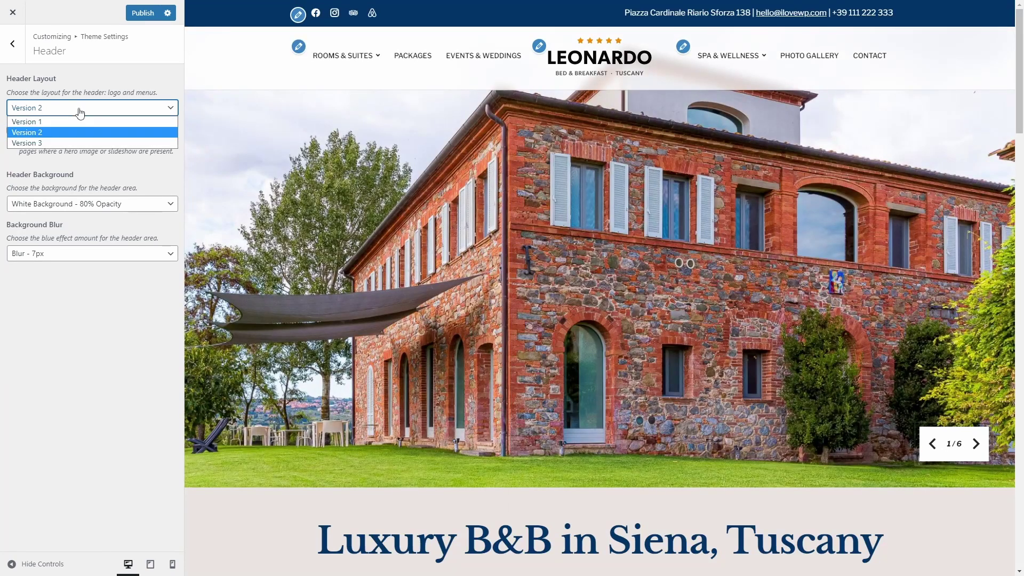
click(64, 142)
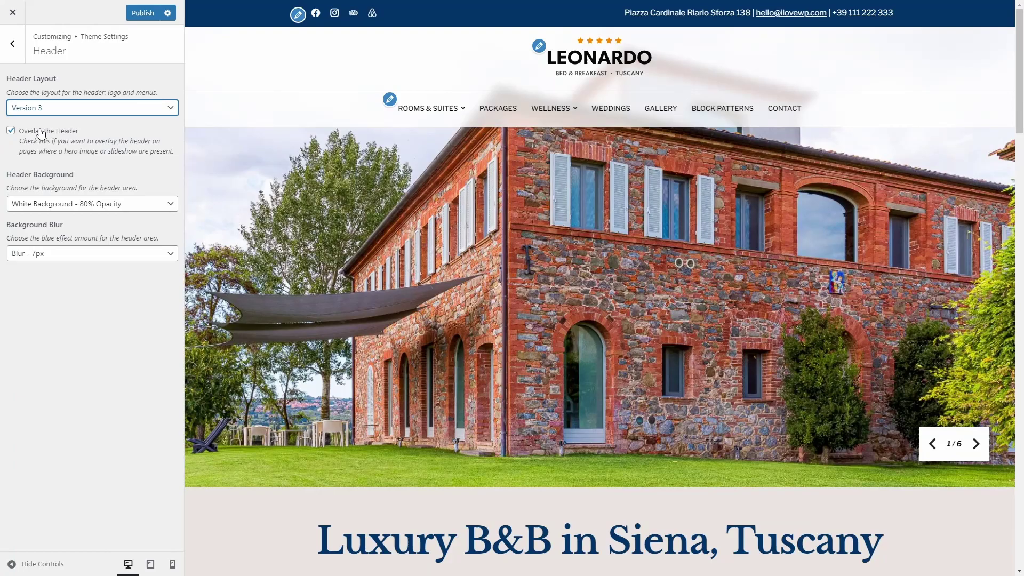
click(41, 132)
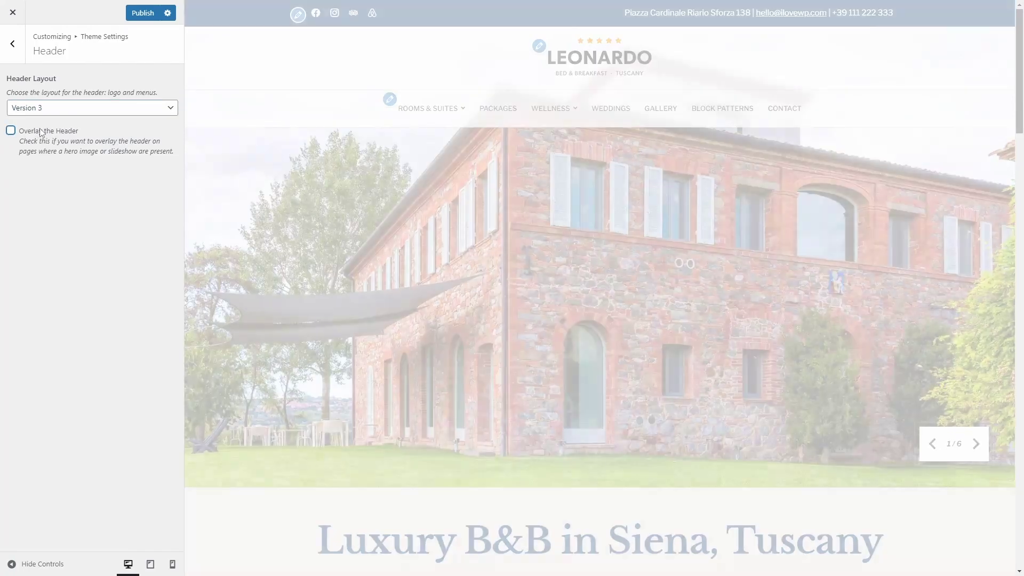
click(42, 133)
Try white header backgrounds at 20% and 90% opacity, and settle on White Background - 70% Opacity.
click(80, 204)
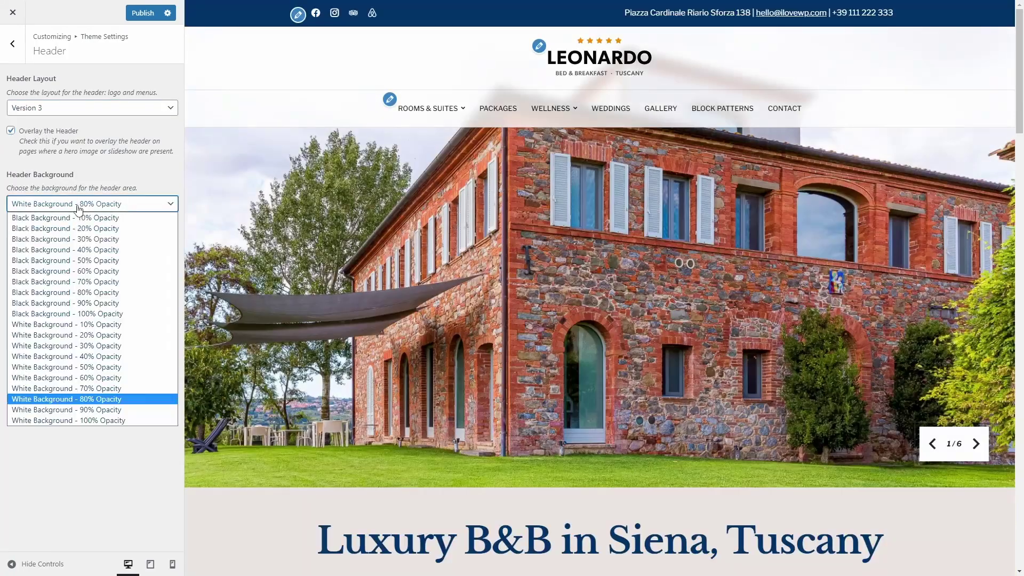
click(90, 338)
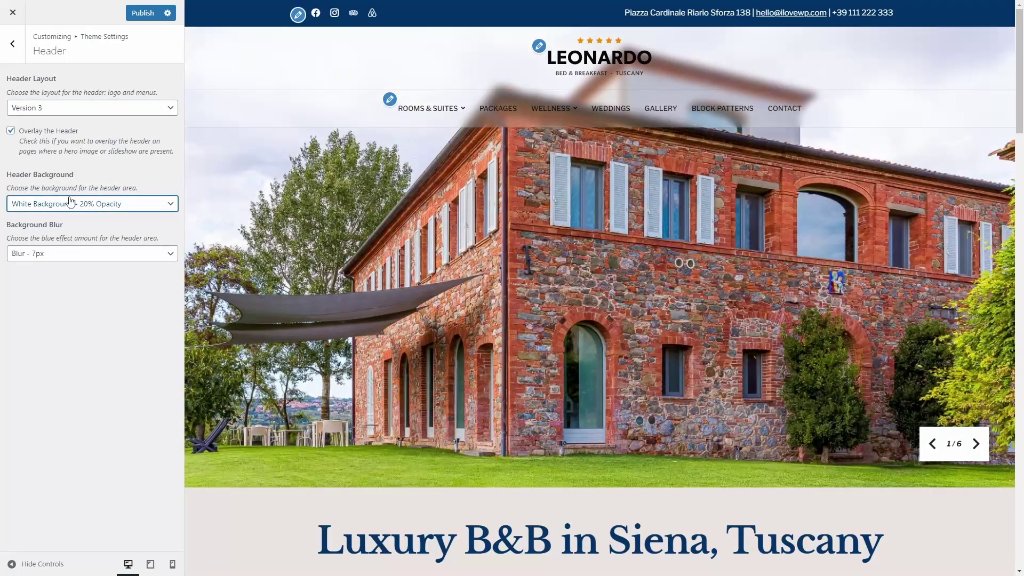
click(70, 202)
click(80, 411)
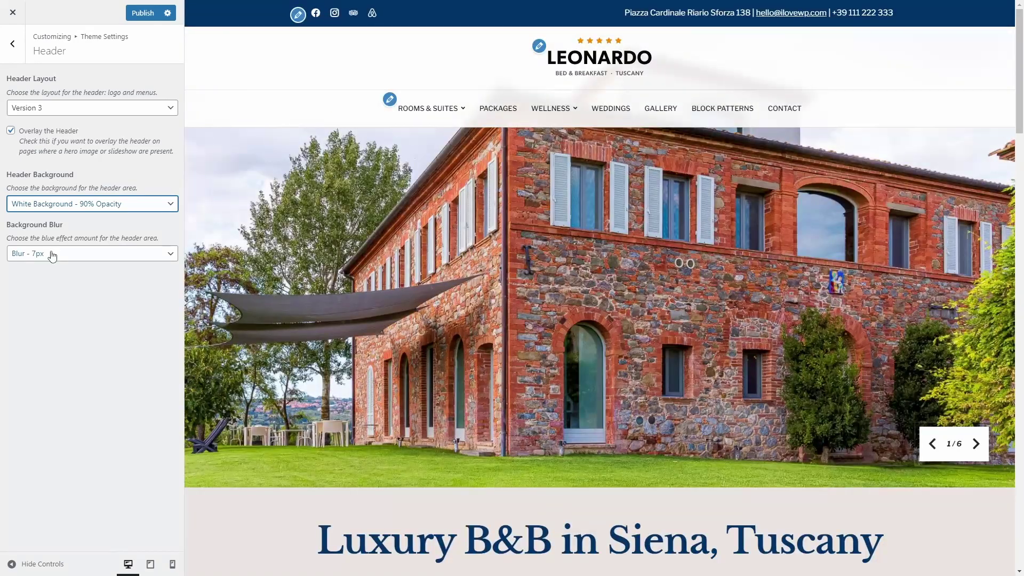
click(59, 204)
click(82, 389)
Try the header's background blur at No Blur, 5px and 20px, and return it to 7px.
click(72, 258)
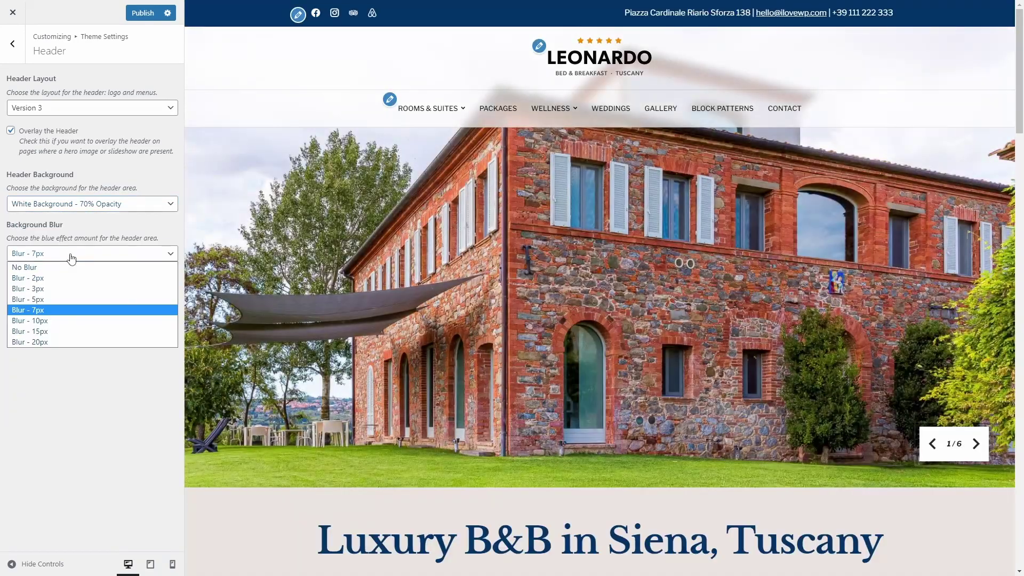
click(65, 268)
click(69, 253)
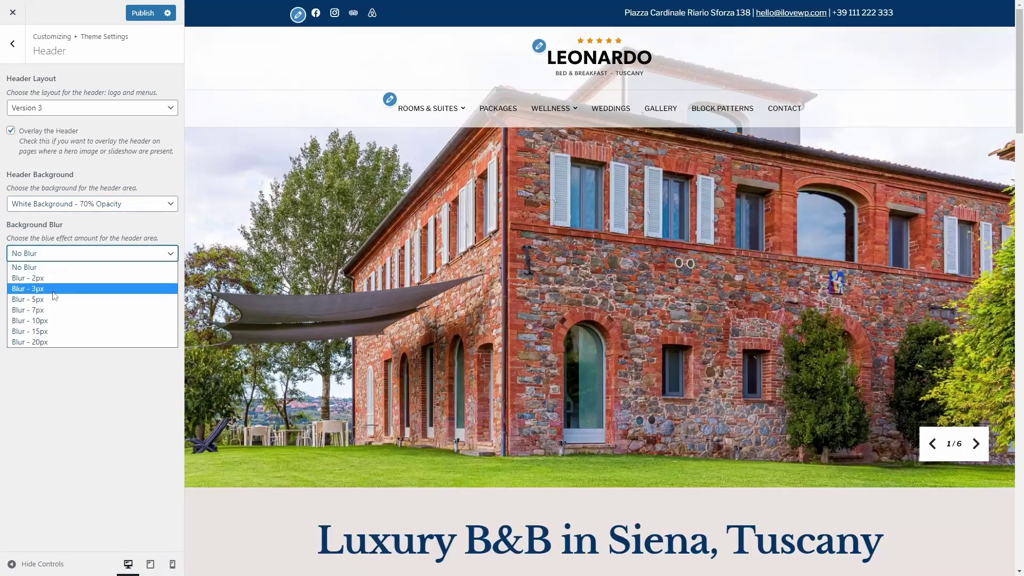
click(54, 299)
click(55, 254)
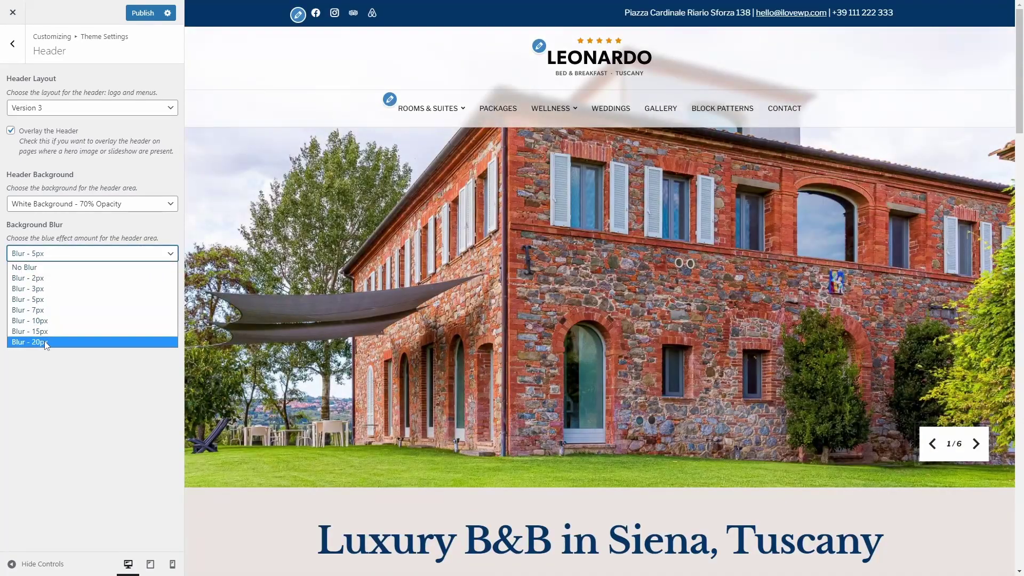
click(46, 342)
click(67, 255)
click(47, 311)
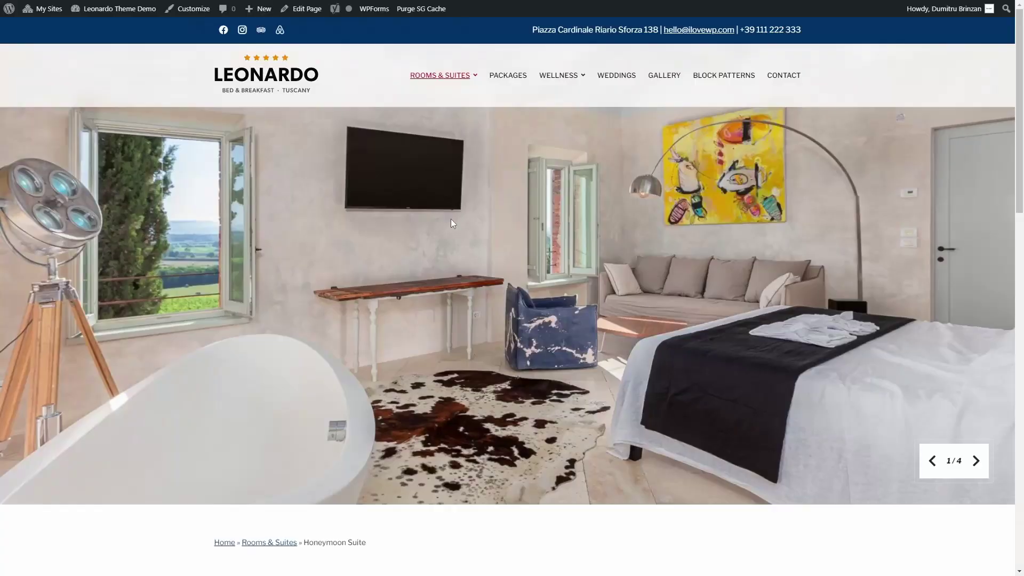
Examine the Honeymoon Suite page and open its editor to review the custom appearance options.
scroll(479, 271, down, 5)
scroll(478, 271, up, 5)
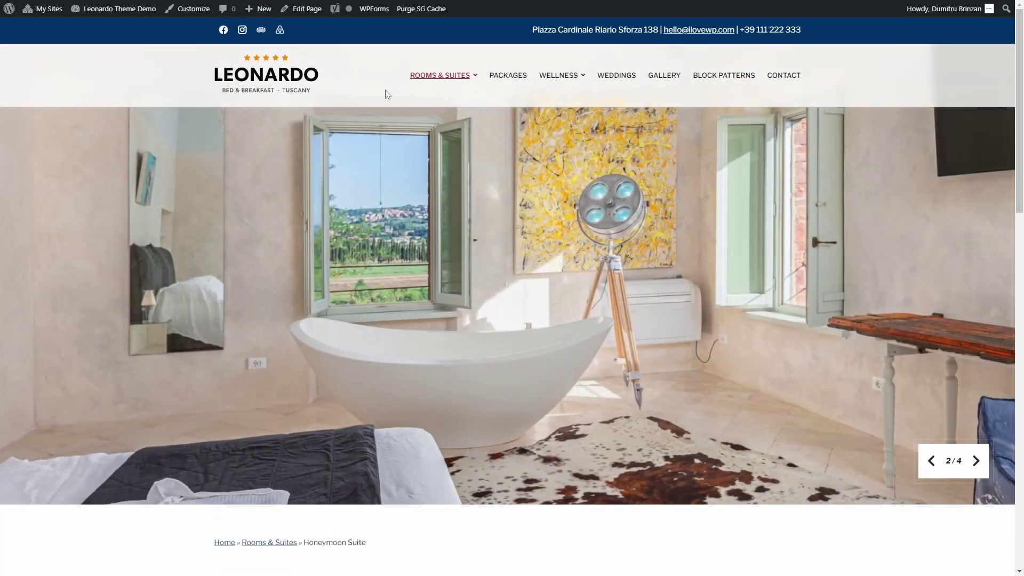
click(309, 12)
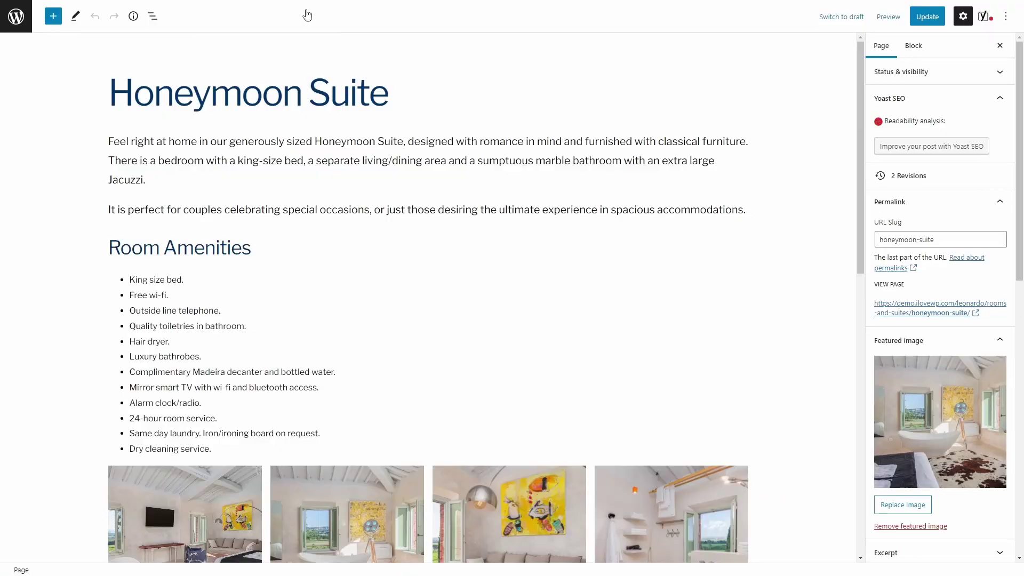
scroll(966, 308, down, 12)
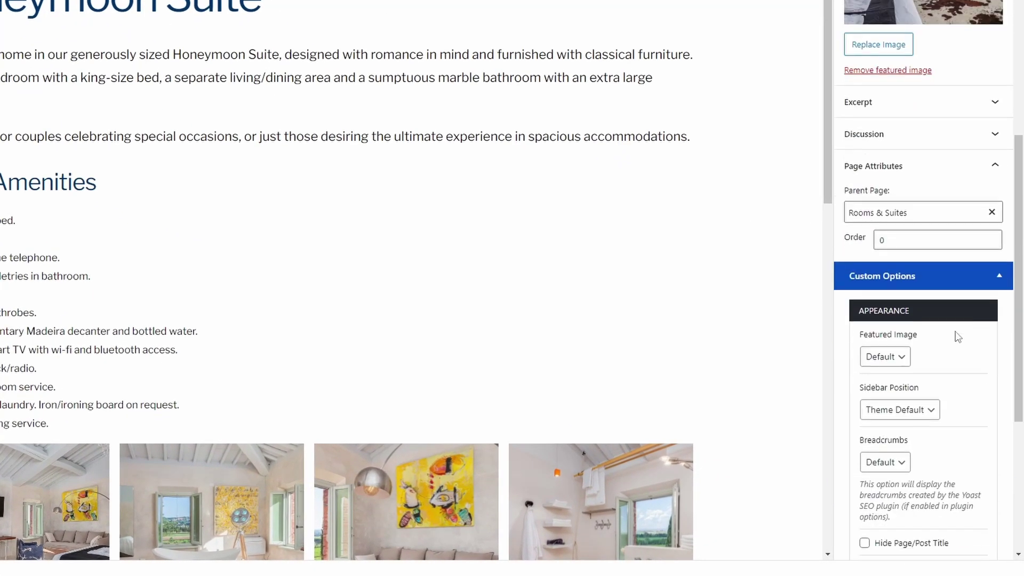
drag(879, 471, 870, 453)
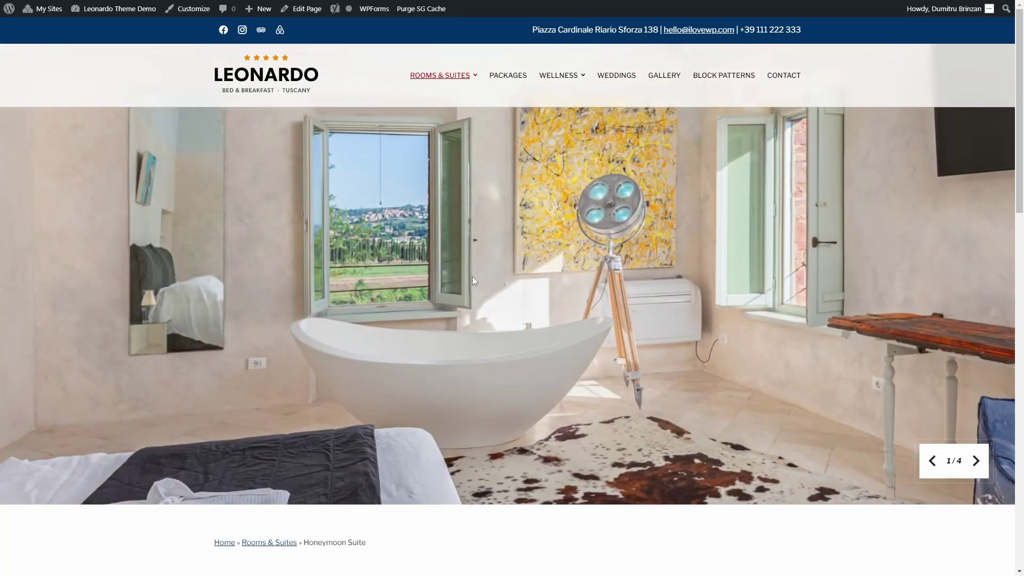
Review the published Honeymoon Suite page, open it in the block editor and show the block list view.
scroll(472, 283, down, 15)
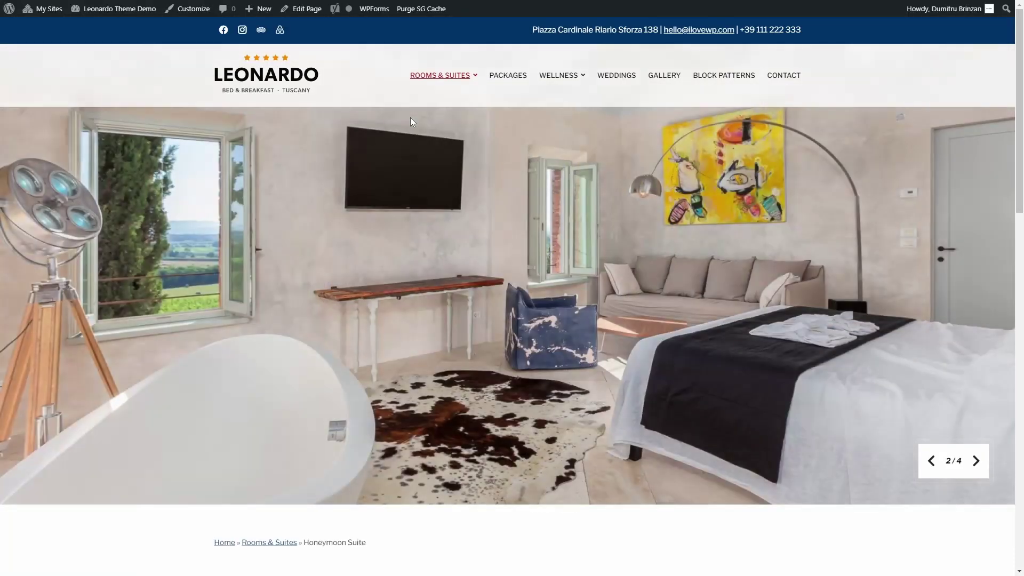
scroll(412, 122, down, 5)
scroll(410, 122, down, 10)
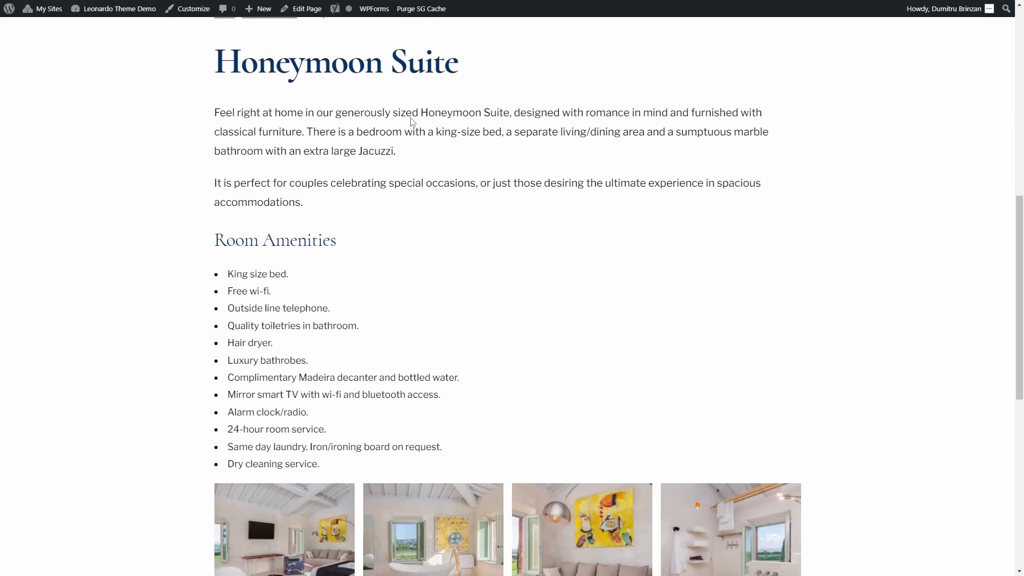
scroll(357, 85, up, 1)
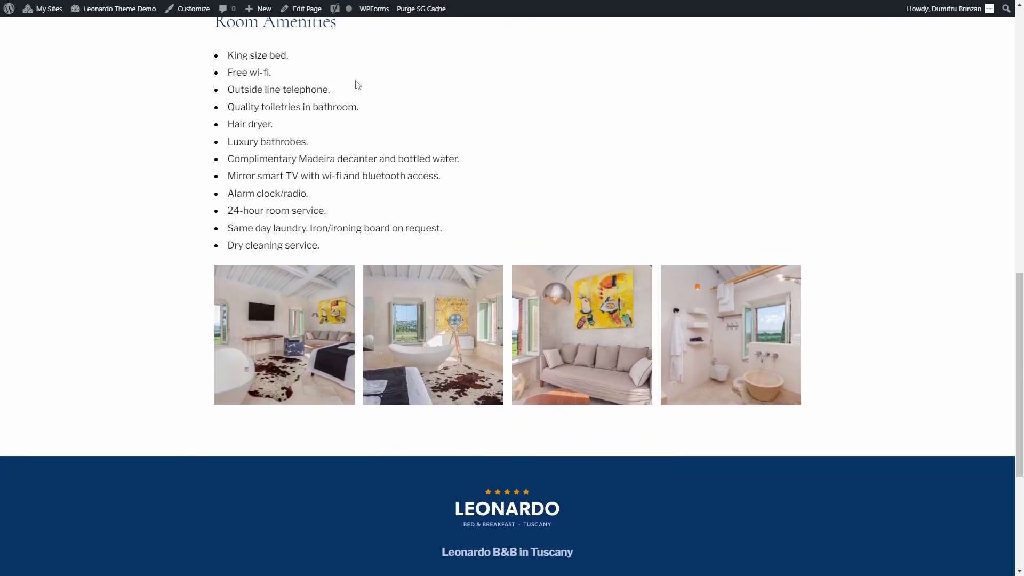
click(304, 12)
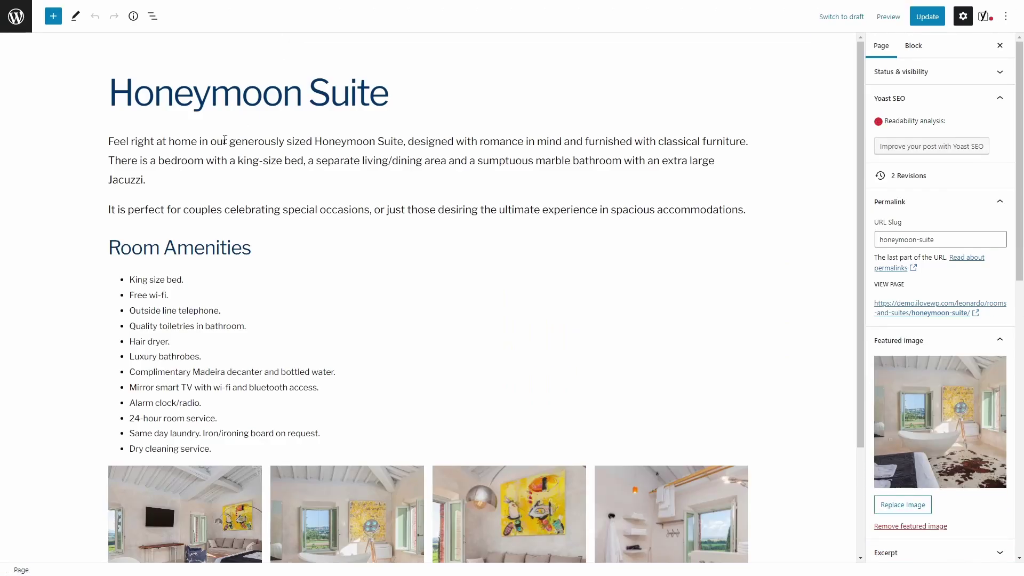
click(153, 16)
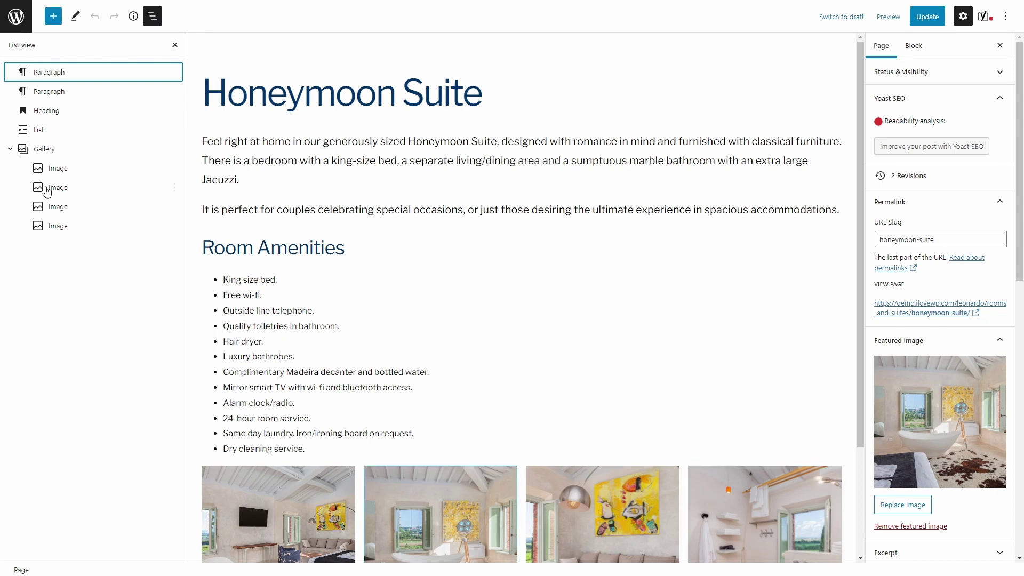
Move the image gallery block up two places so it sits above the Room Amenities heading.
scroll(280, 353, down, 5)
click(280, 353)
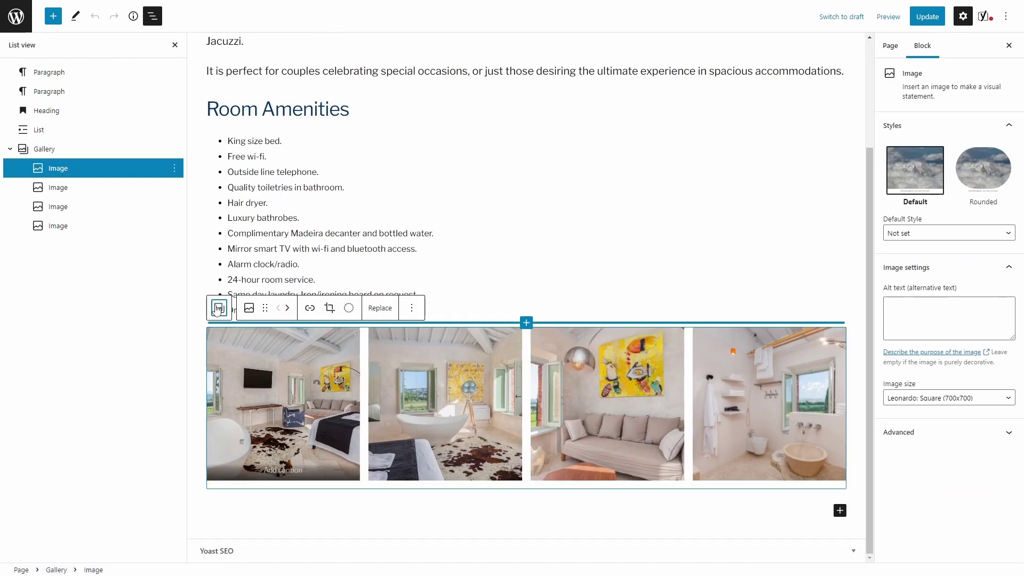
click(218, 308)
click(255, 303)
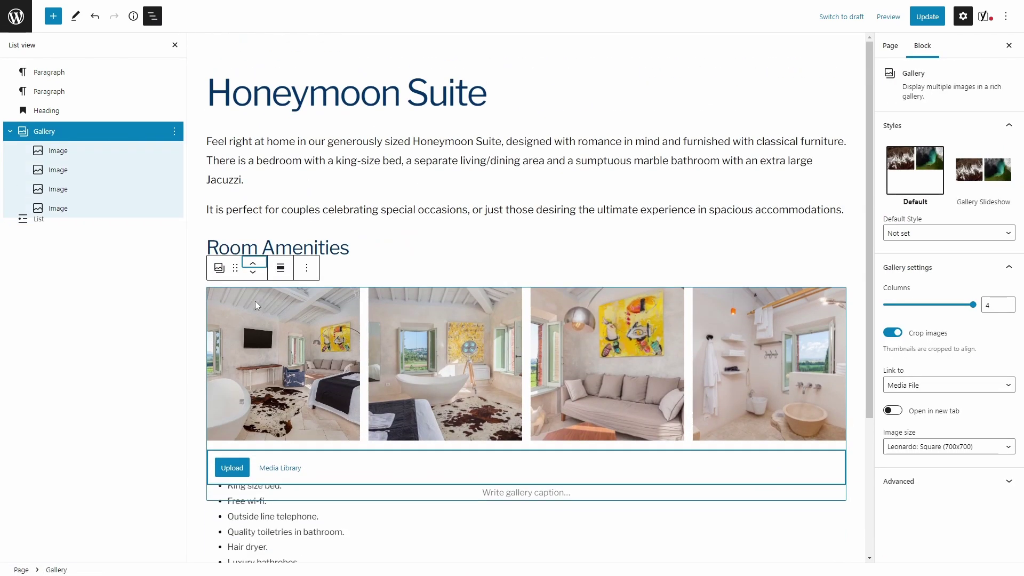
click(255, 253)
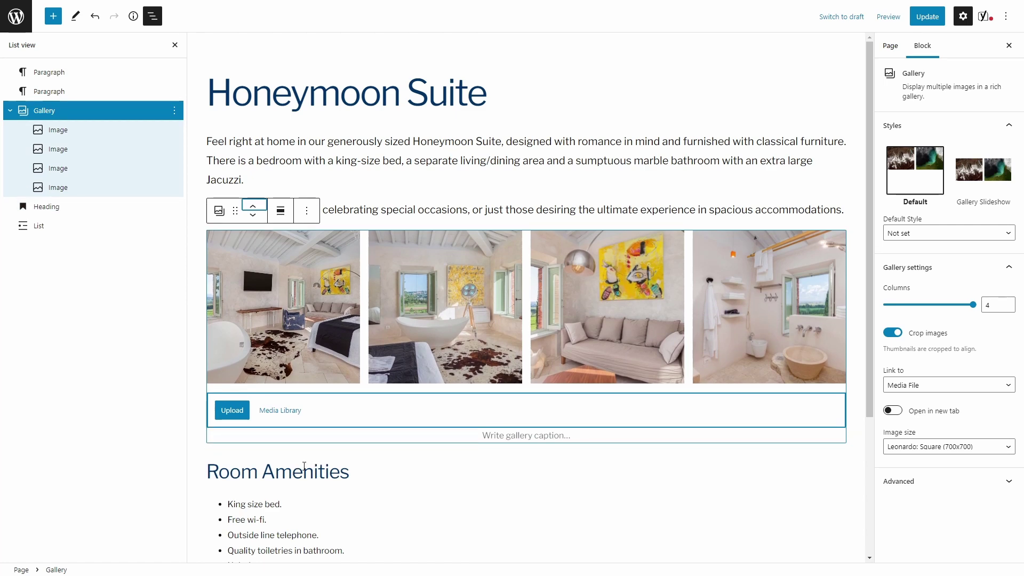
Update the page and check the gallery's new position on the published Honeymoon Suite page.
click(927, 16)
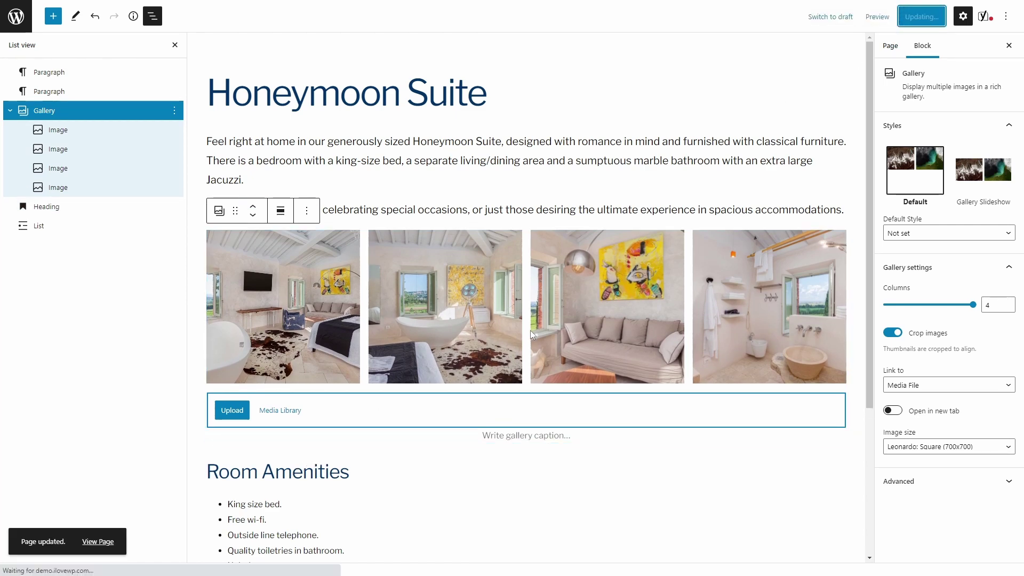
click(88, 543)
scroll(465, 183, down, 10)
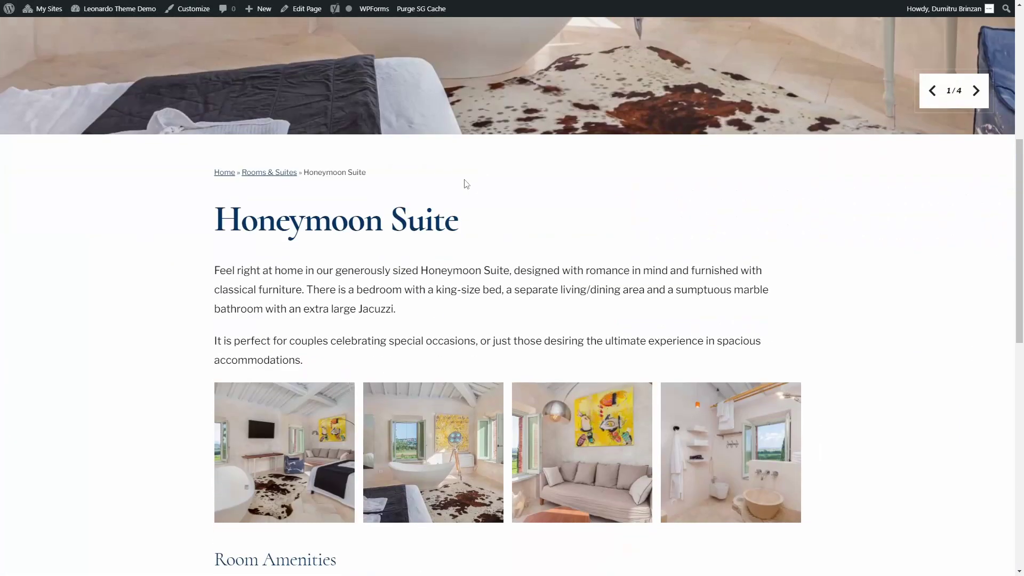
scroll(464, 122, down, 3)
scroll(464, 119, up, 10)
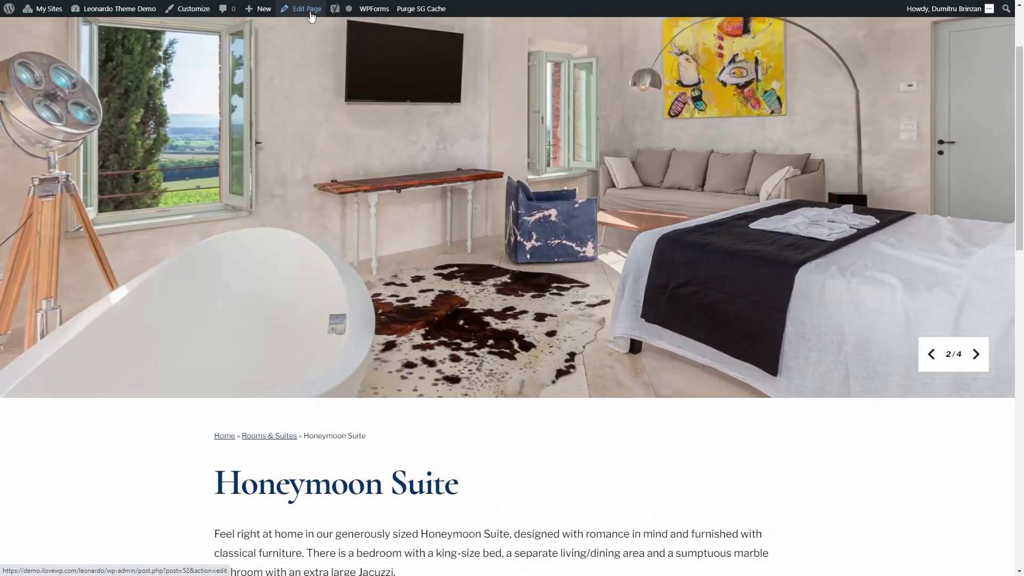
Reopen the Honeymoon Suite page for editing and insert a two-column Columns block with equal widths after the first paragraph.
click(301, 9)
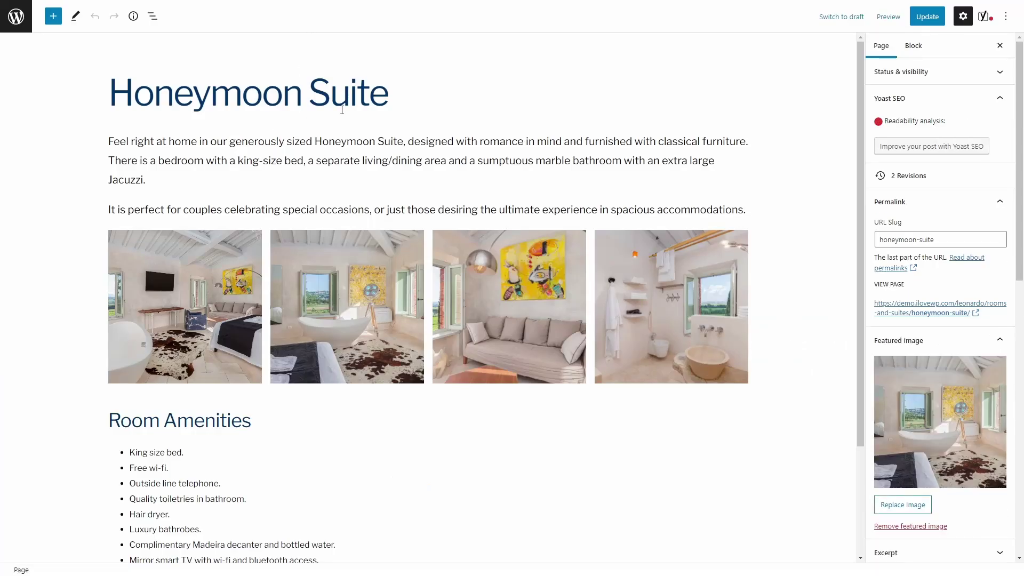
click(400, 176)
key(Return)
text(/col)
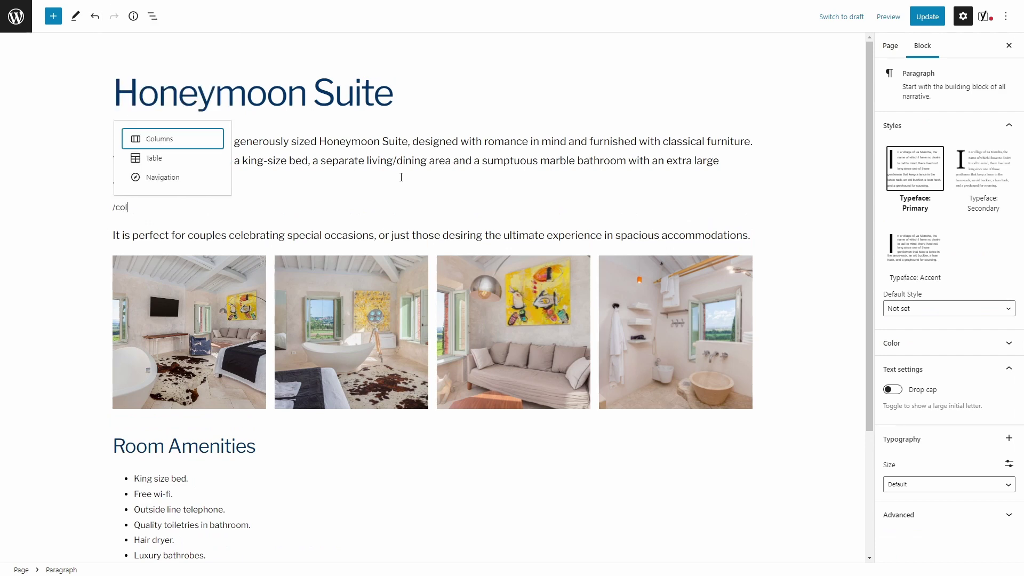
click(186, 137)
click(192, 288)
scroll(191, 292, down, 2)
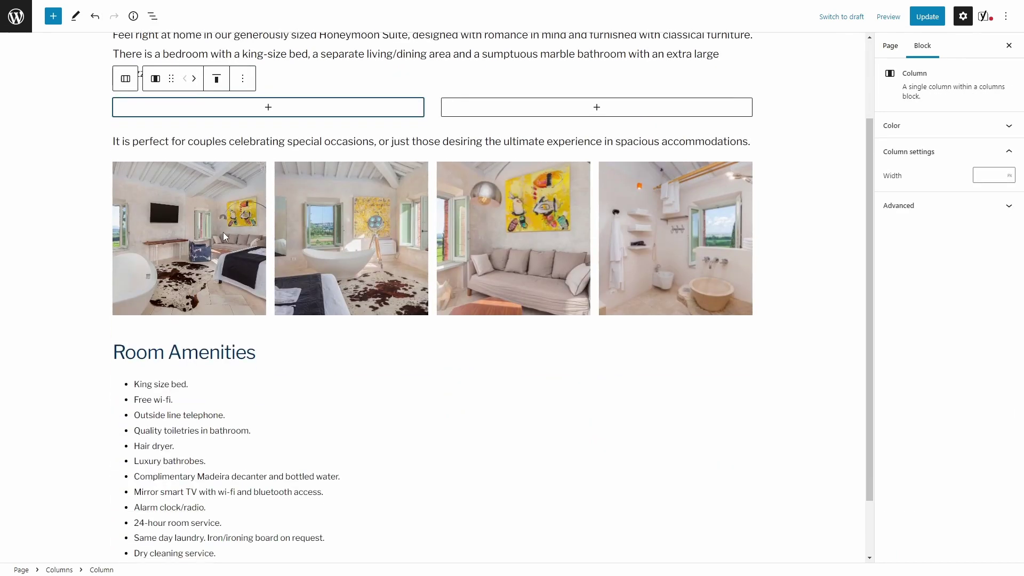
Move the whole image gallery into the first column of the new Columns block.
click(223, 235)
click(56, 570)
drag(141, 142, 267, 138)
Set the gallery inside the first column to display its images in 2 columns.
click(175, 233)
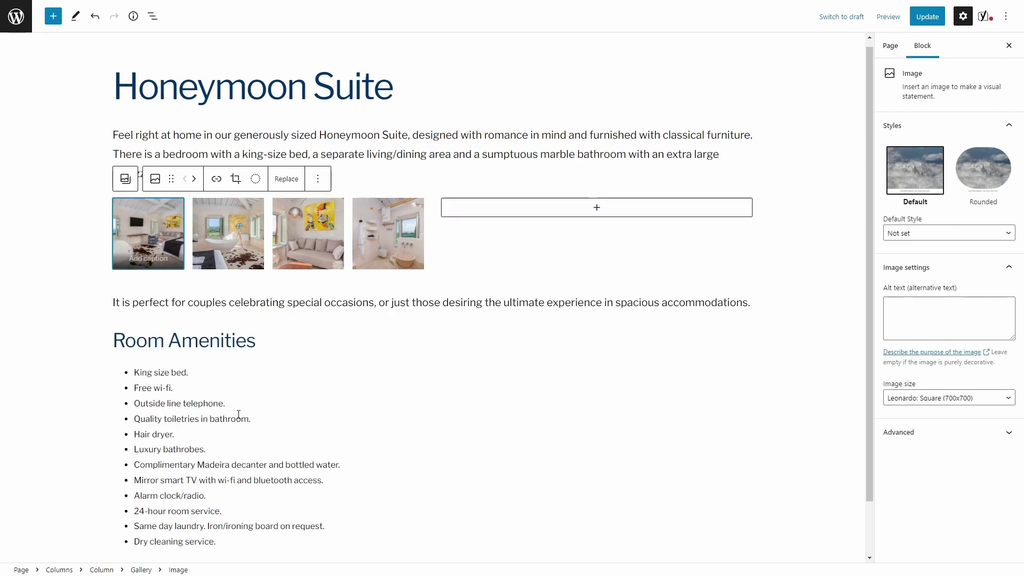
click(144, 570)
text(2)
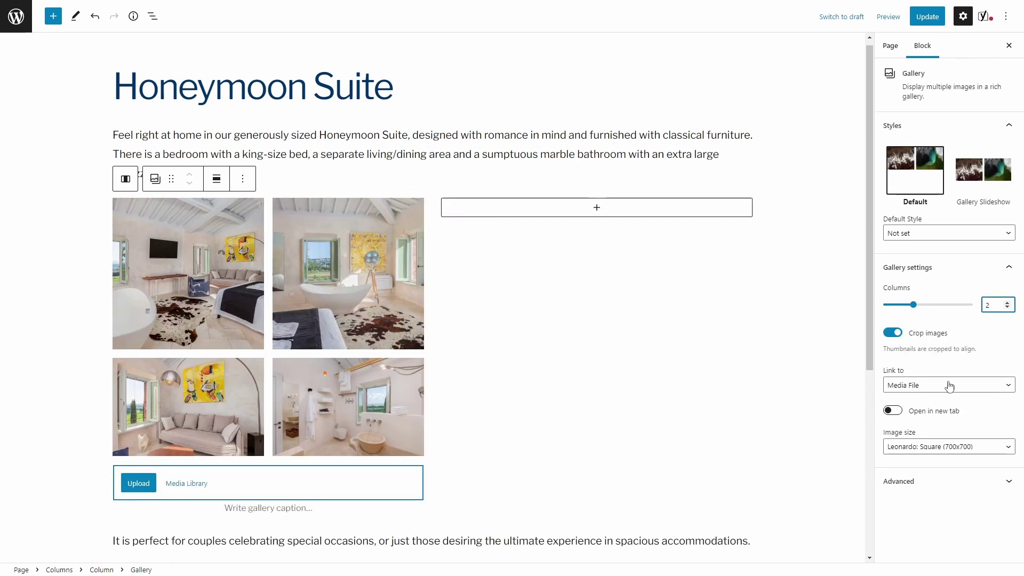
Move the Room Amenities heading and its list into the empty second column, and update and view the published page.
scroll(515, 270, down, 4)
click(181, 315)
shift+click(178, 368)
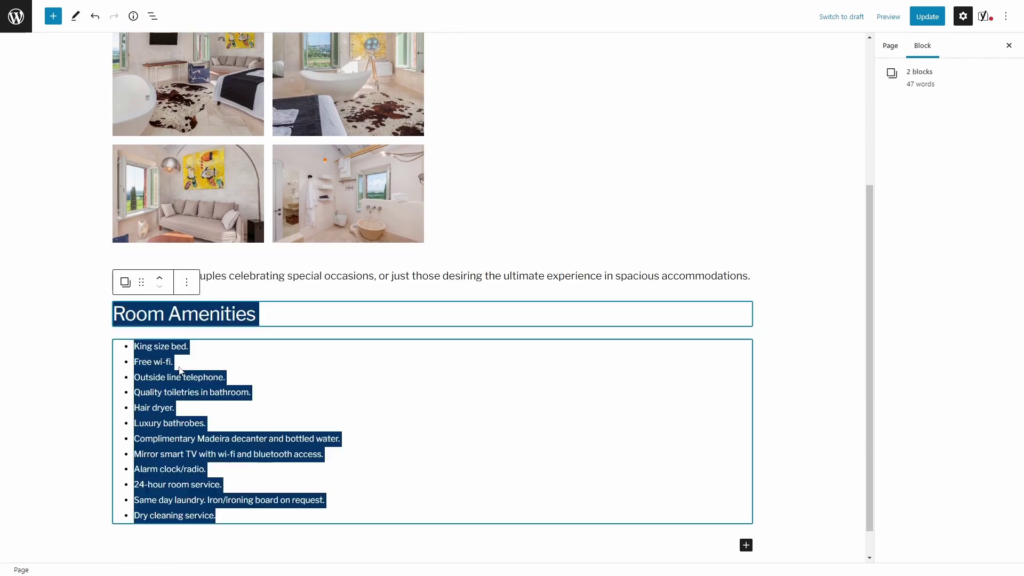
scroll(184, 391, up, 3)
drag(142, 408, 604, 217)
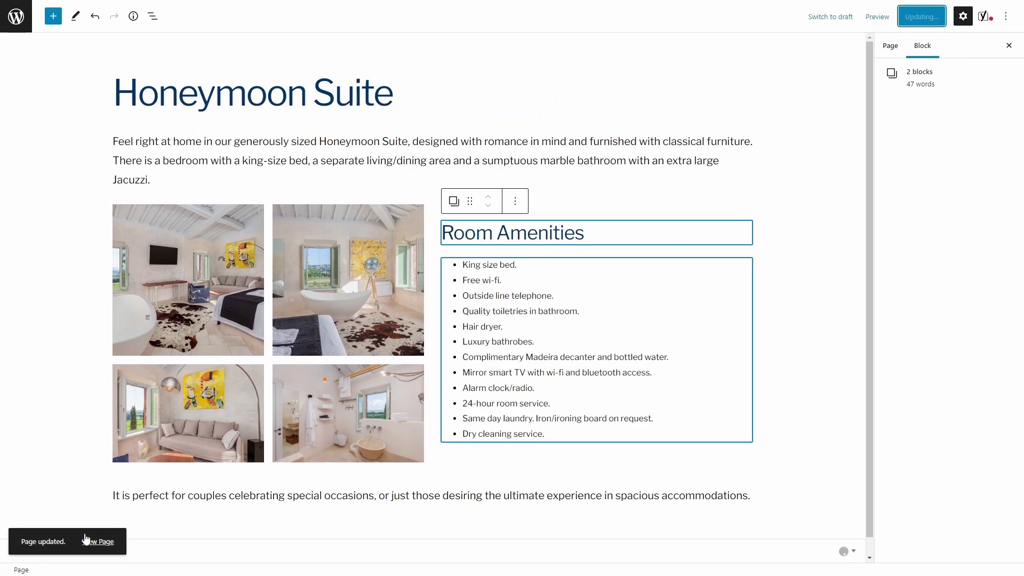
click(97, 542)
scroll(208, 458, down, 10)
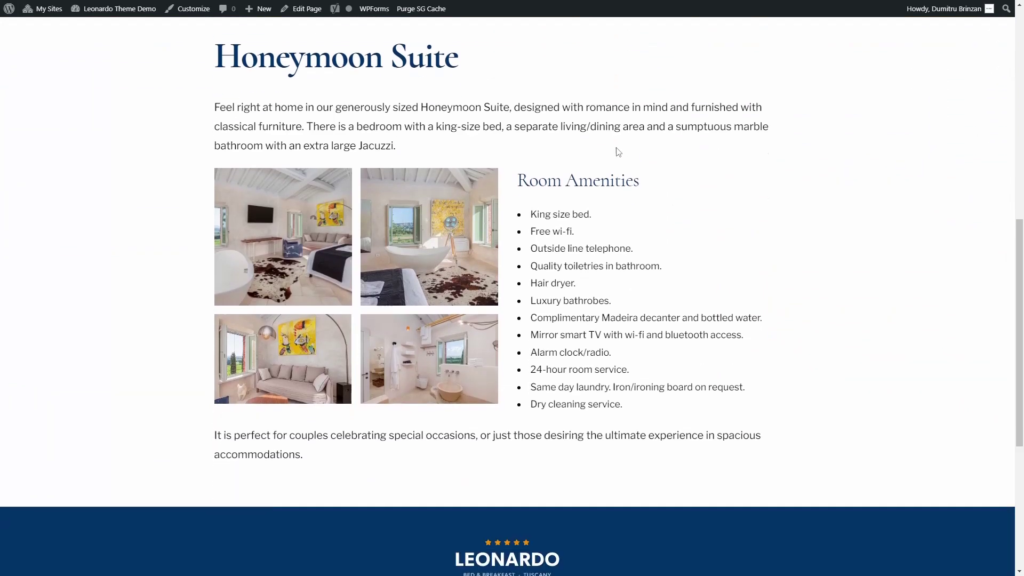
Reopen the Honeymoon Suite page for editing, placing the gallery column after the amenities column and the closing paragraph above the columns.
click(301, 9)
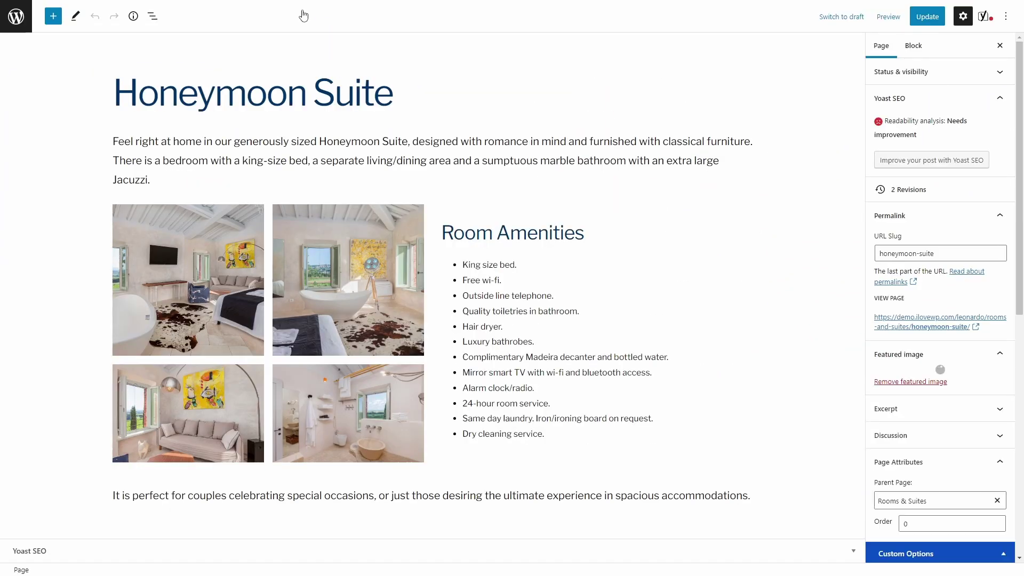
click(374, 292)
click(104, 570)
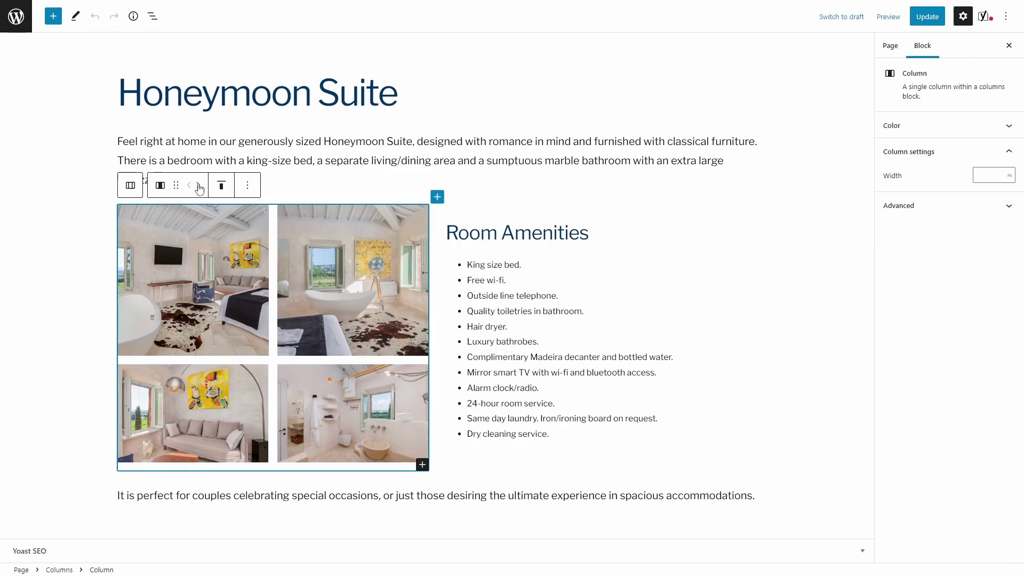
click(199, 186)
click(293, 496)
click(160, 462)
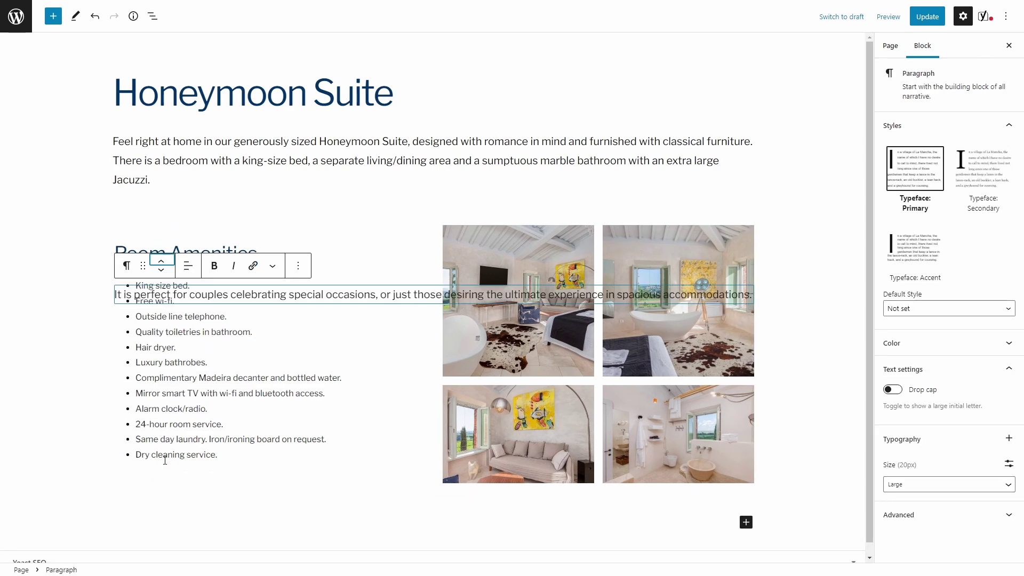
Update the Honeymoon Suite page and check the rearranged content on the published page.
click(925, 18)
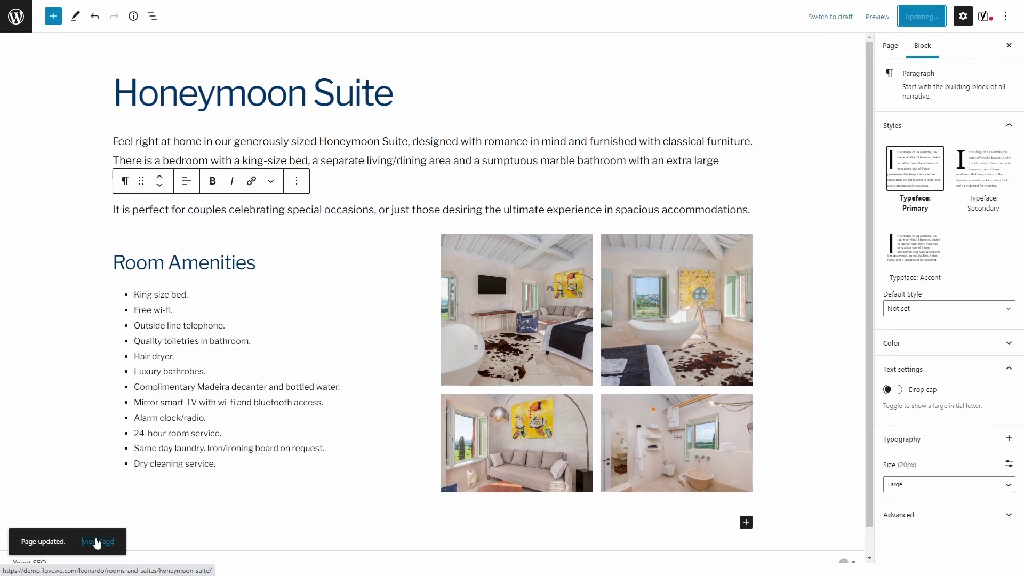
click(99, 542)
scroll(551, 199, down, 4)
scroll(534, 181, down, 3)
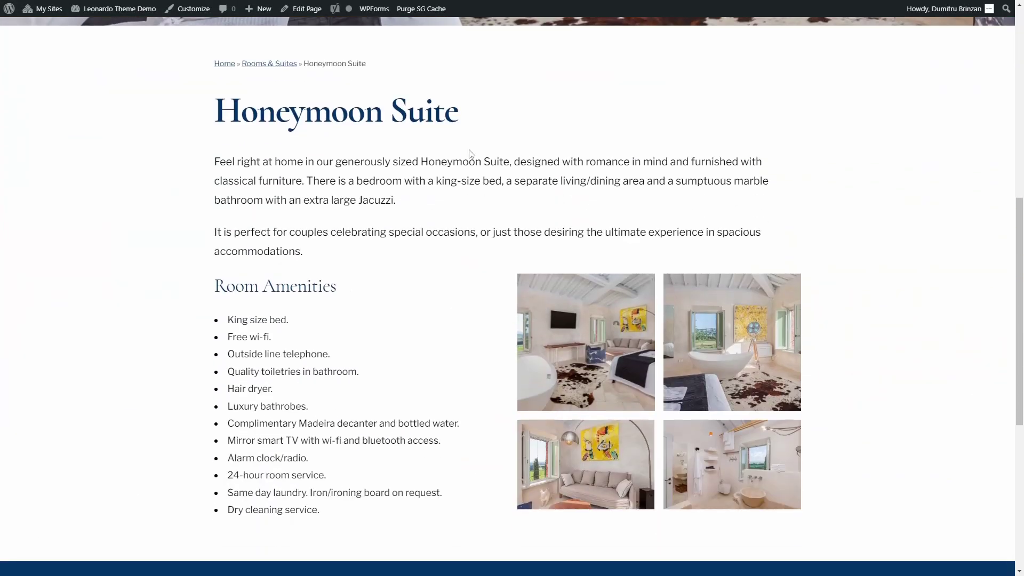
Open the site's Block Patterns page and look through all the pattern examples down to the footer.
click(716, 75)
scroll(608, 156, down, 12)
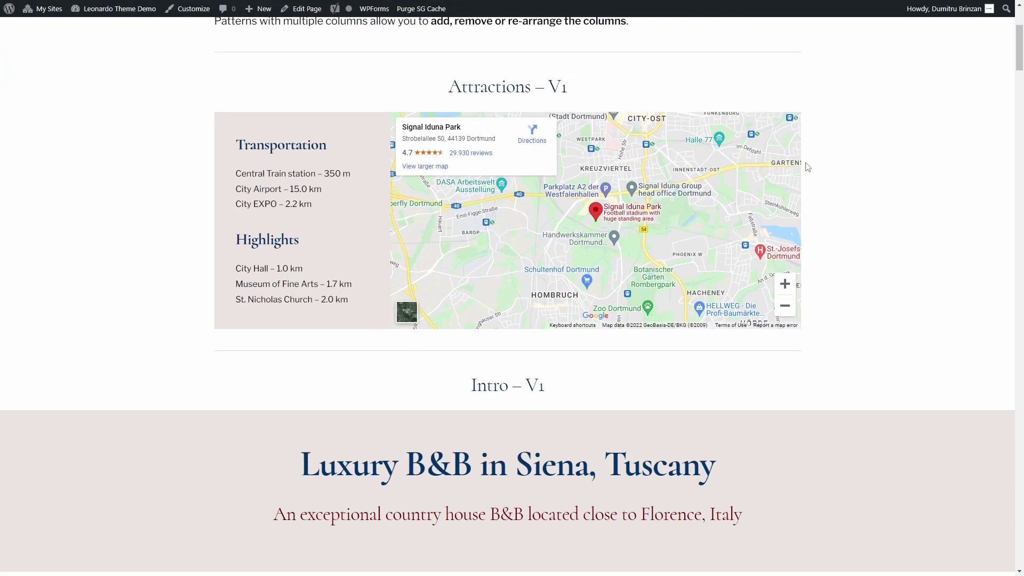
scroll(696, 178, down, 15)
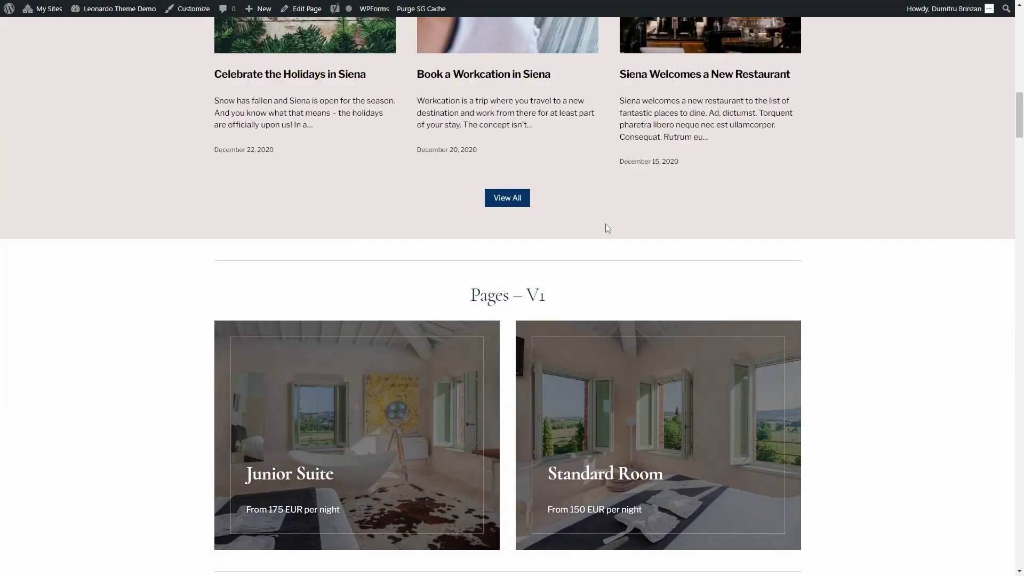
scroll(607, 228, down, 20)
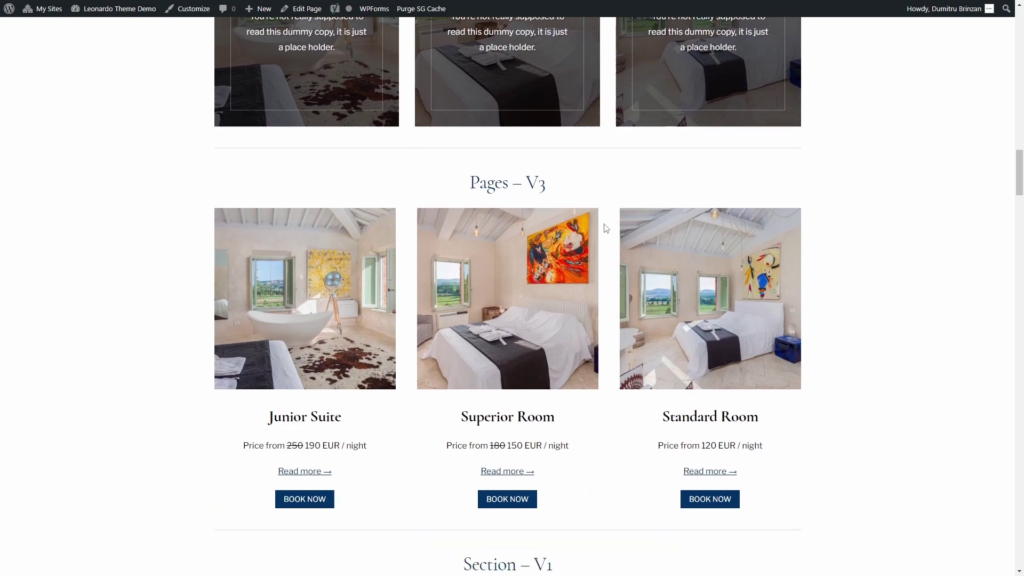
scroll(605, 229, down, 20)
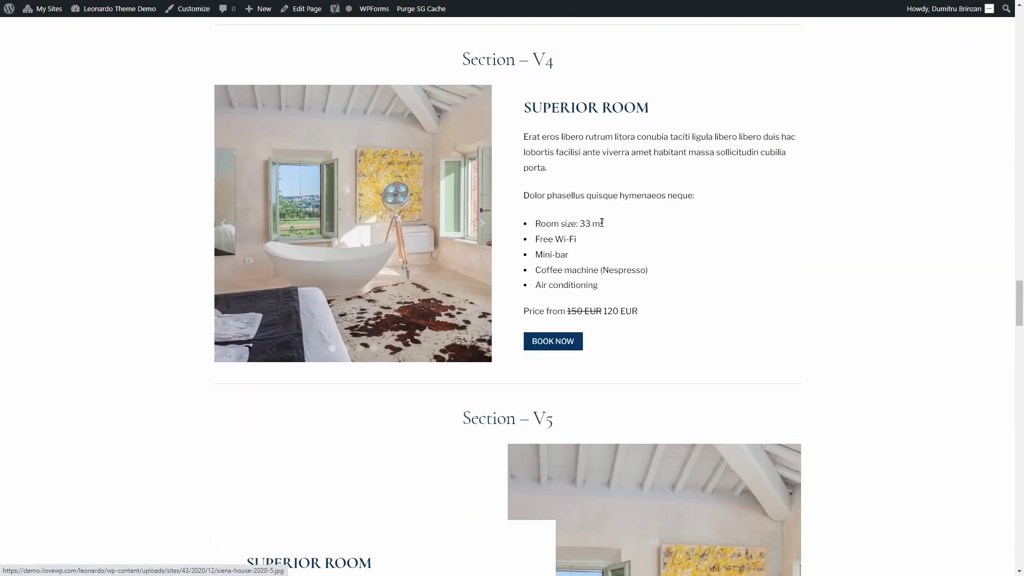
scroll(822, 263, down, 20)
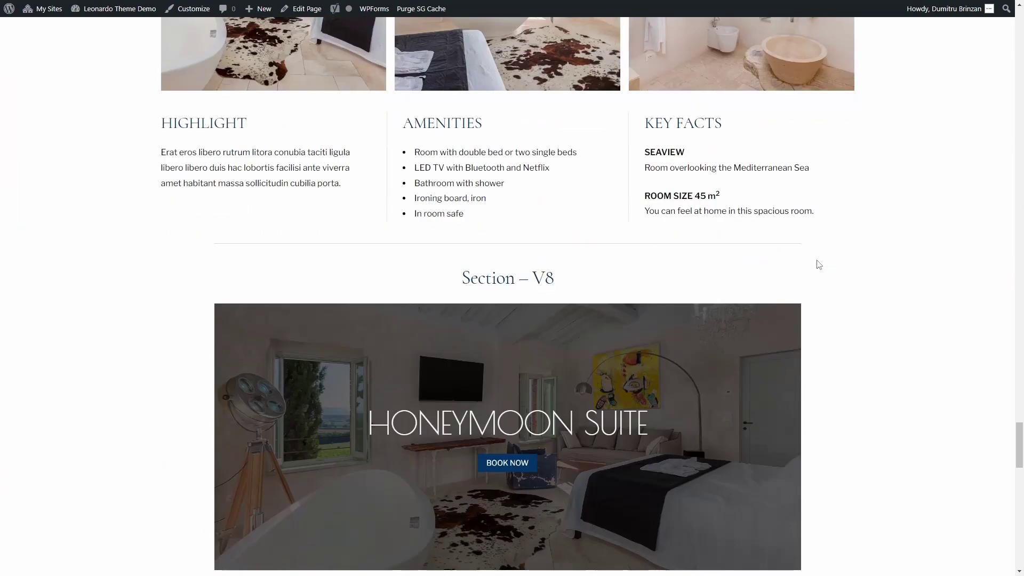
scroll(819, 265, down, 3)
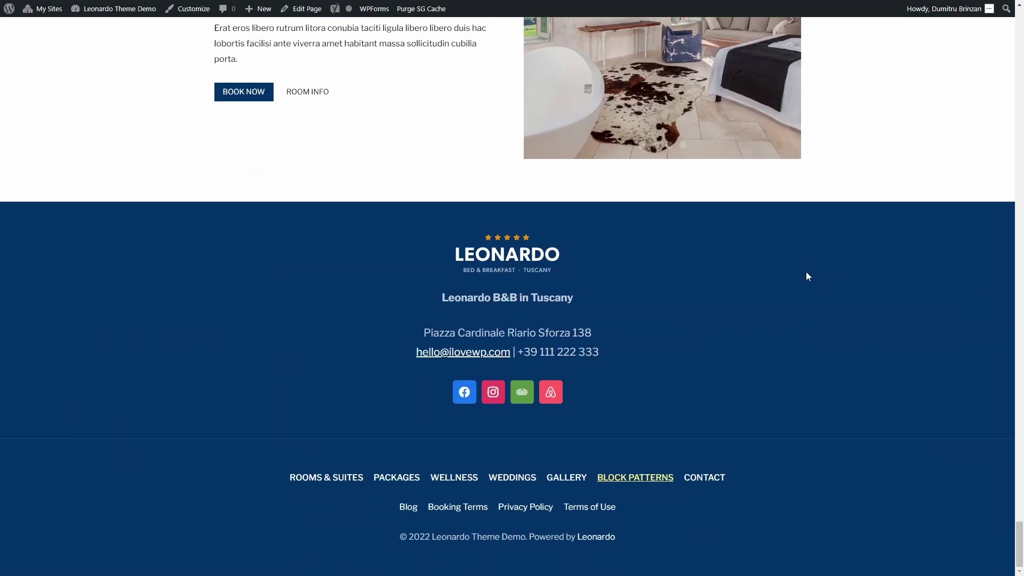
Open the Rooms & Suites page and advance the Honeymoon Suite slideshow by two images.
click(317, 480)
scroll(439, 316, down, 12)
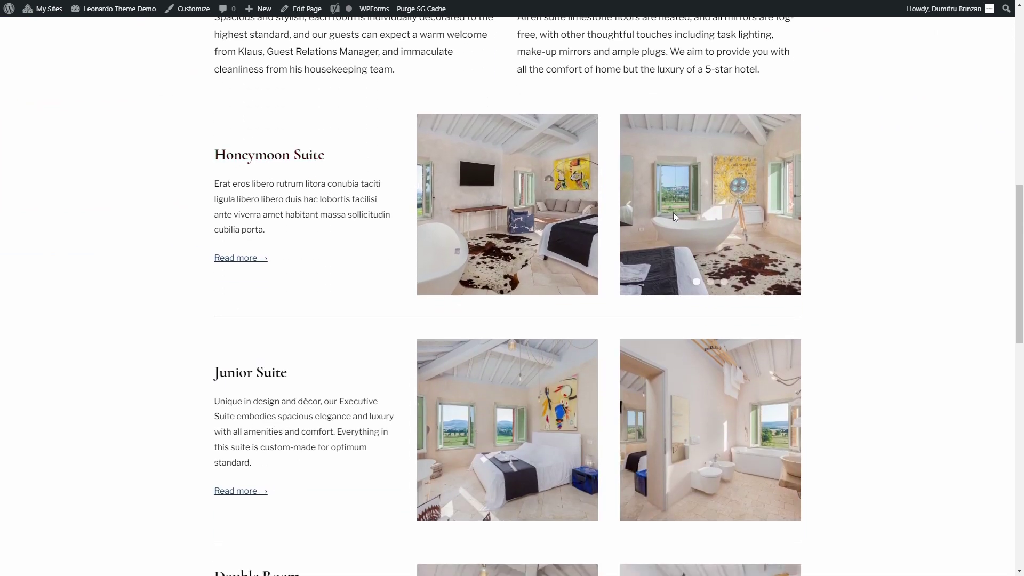
click(793, 207)
click(793, 207)
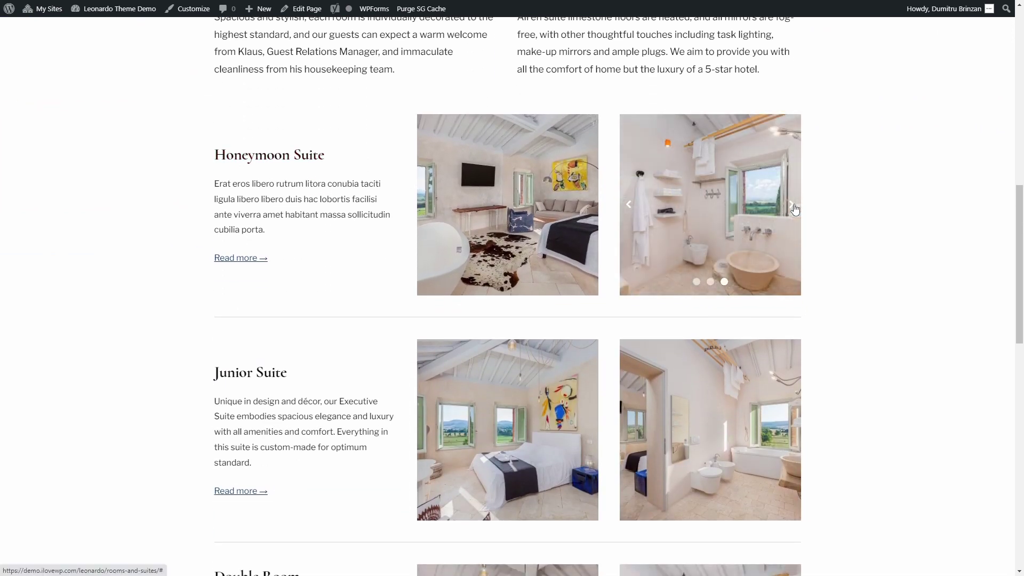
Open the Rooms & Suites page for editing and collapse the four room groups in the block list view.
click(302, 8)
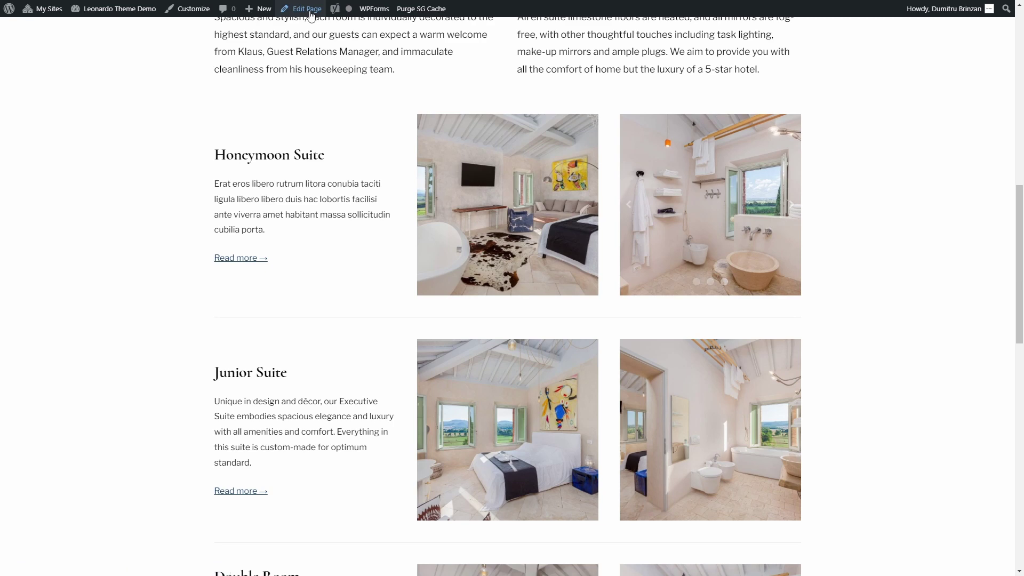
click(153, 16)
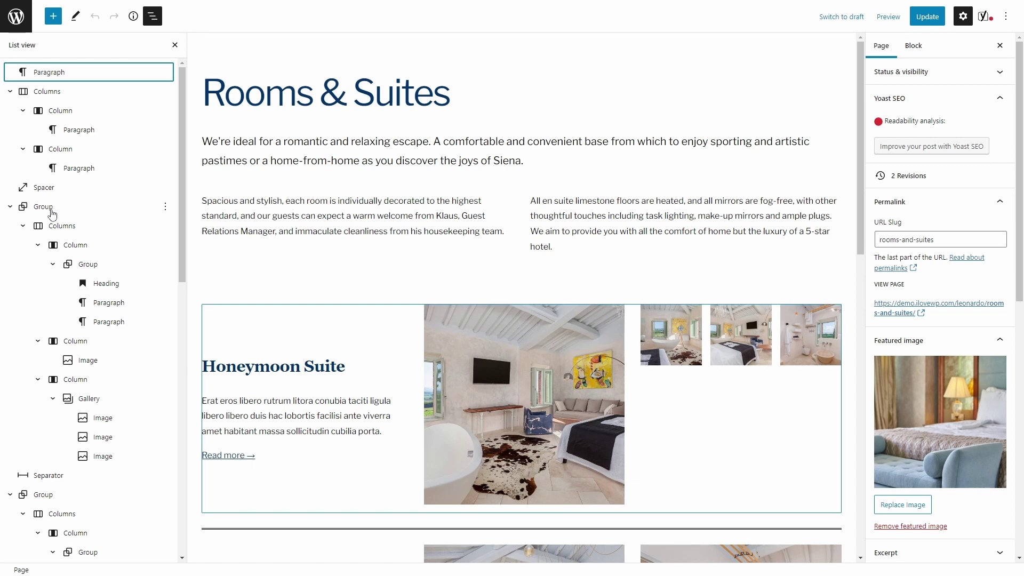
click(10, 207)
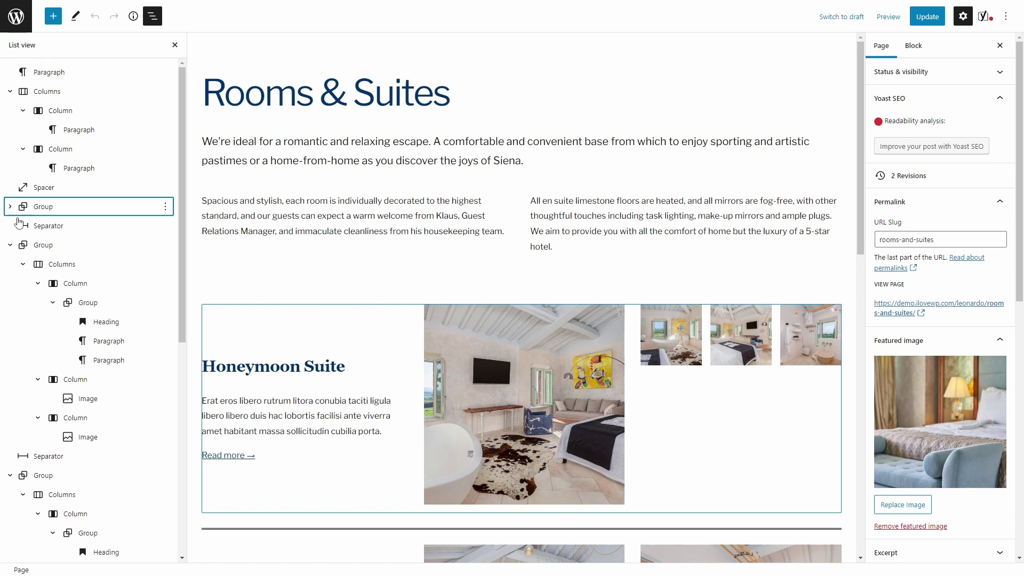
click(10, 245)
click(10, 284)
click(10, 322)
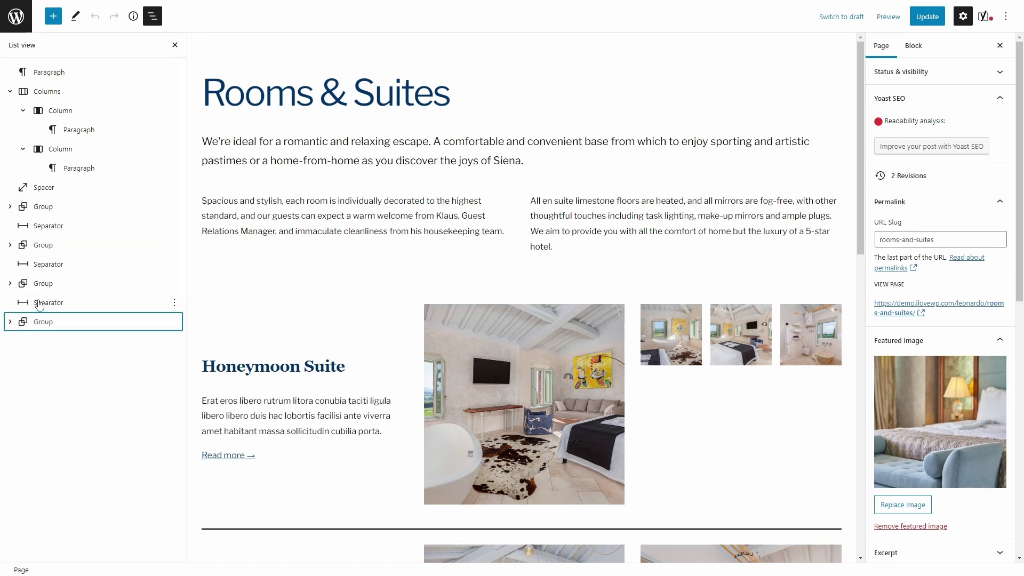
Insert a Separator block below the Single Room section and give it the Wide Line style.
scroll(543, 282, down, 14)
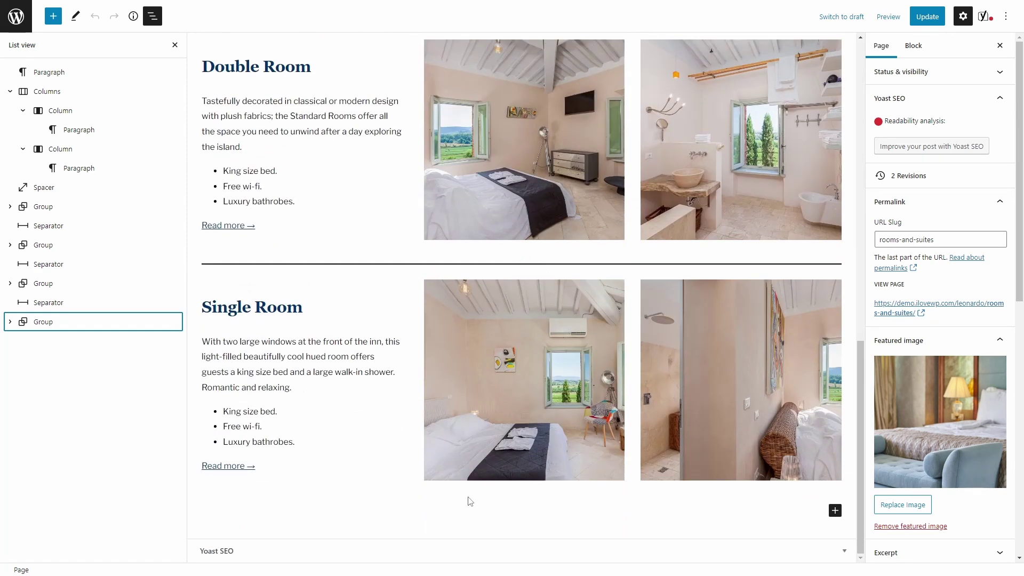
click(441, 515)
text(/divi)
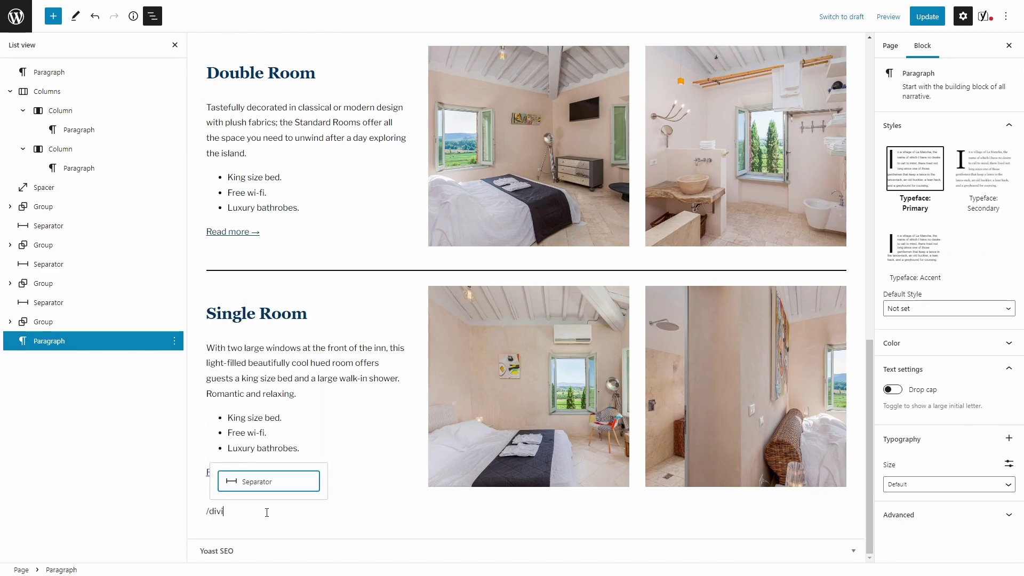
click(261, 483)
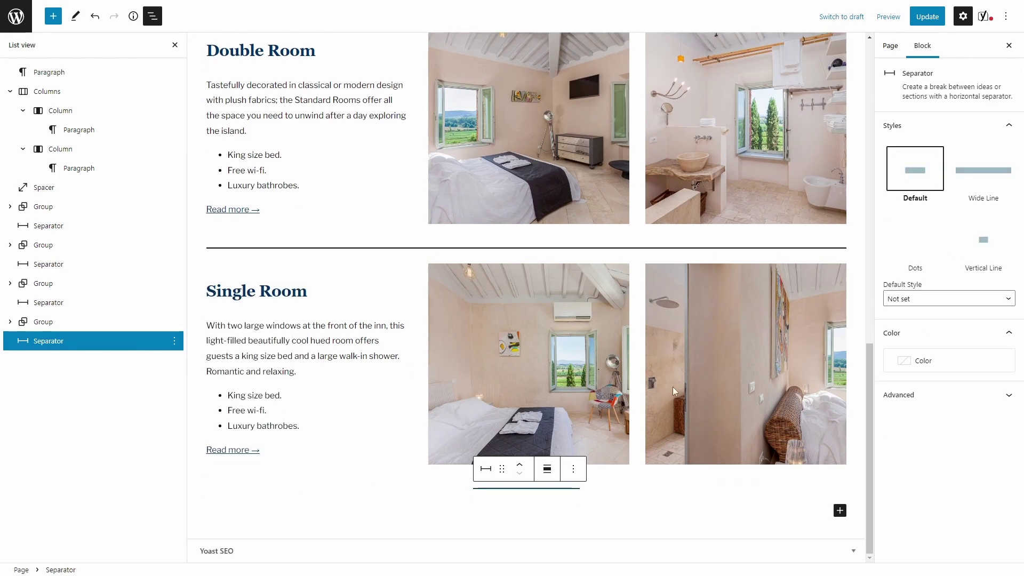
click(990, 181)
Insert the Section - V6 pattern from Leonardo - Individual Parts below the new separator.
click(243, 515)
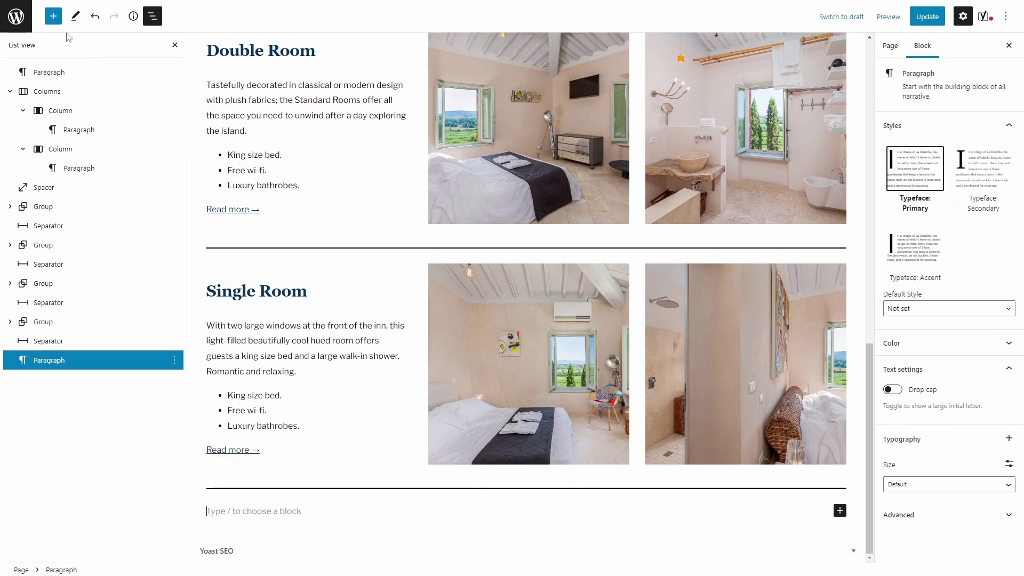
click(173, 46)
click(53, 16)
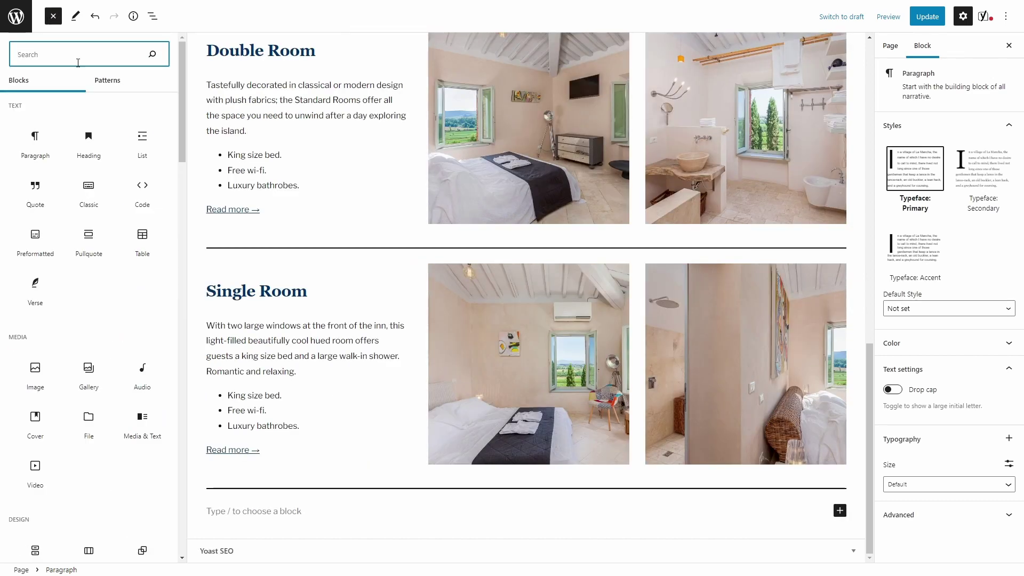
click(110, 80)
click(150, 110)
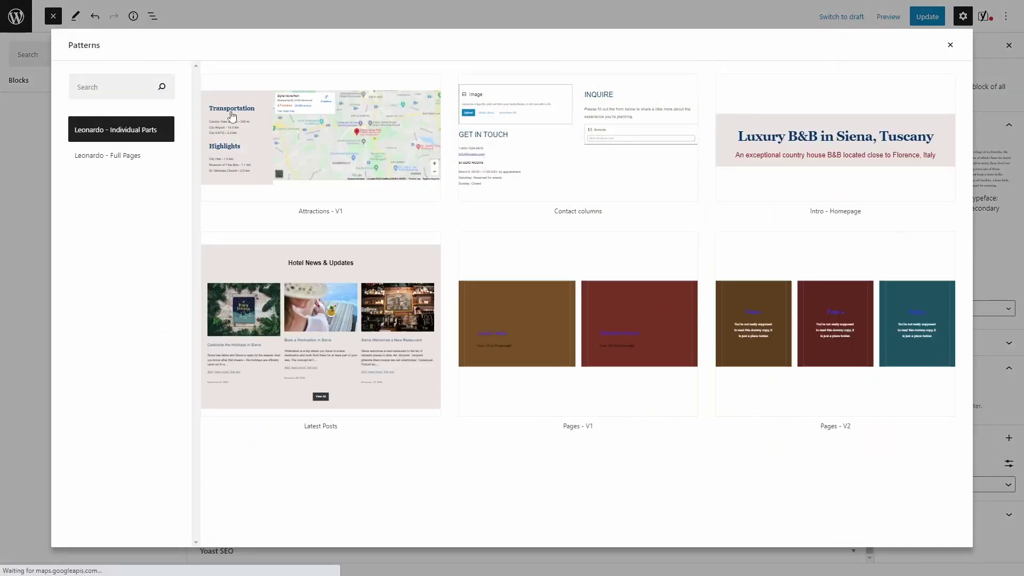
scroll(592, 208, down, 6)
scroll(585, 213, down, 5)
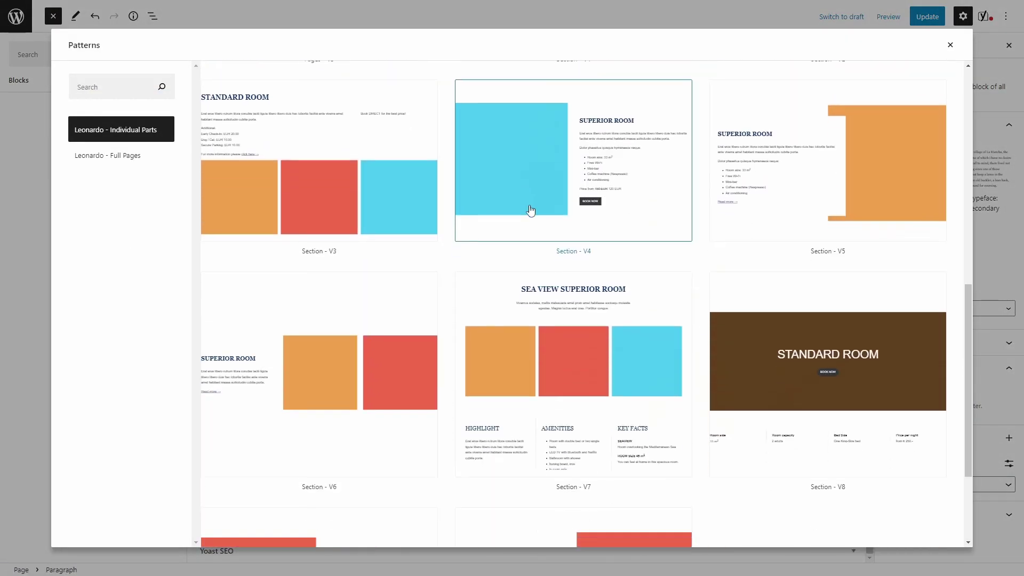
click(330, 280)
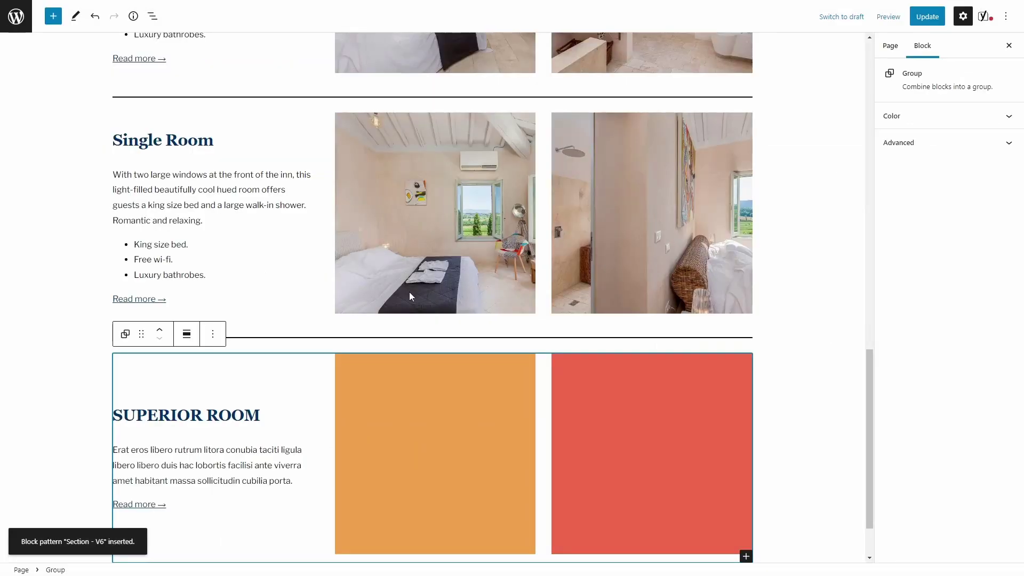
Replace the orange placeholder with the bathtub bedroom photo from the Media Library, using the Leonardo: Square (700x700) image size.
click(426, 341)
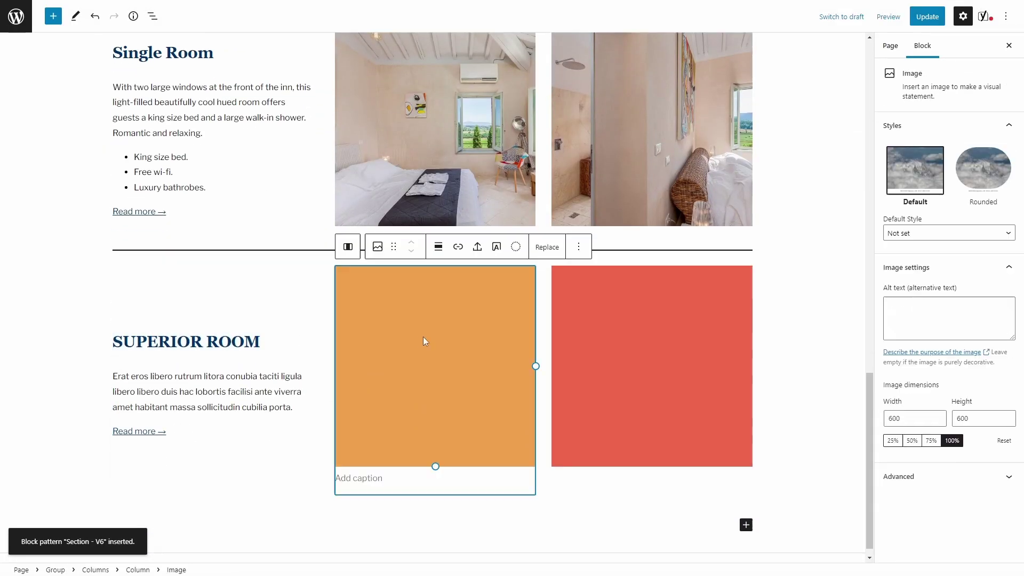
click(552, 255)
click(571, 286)
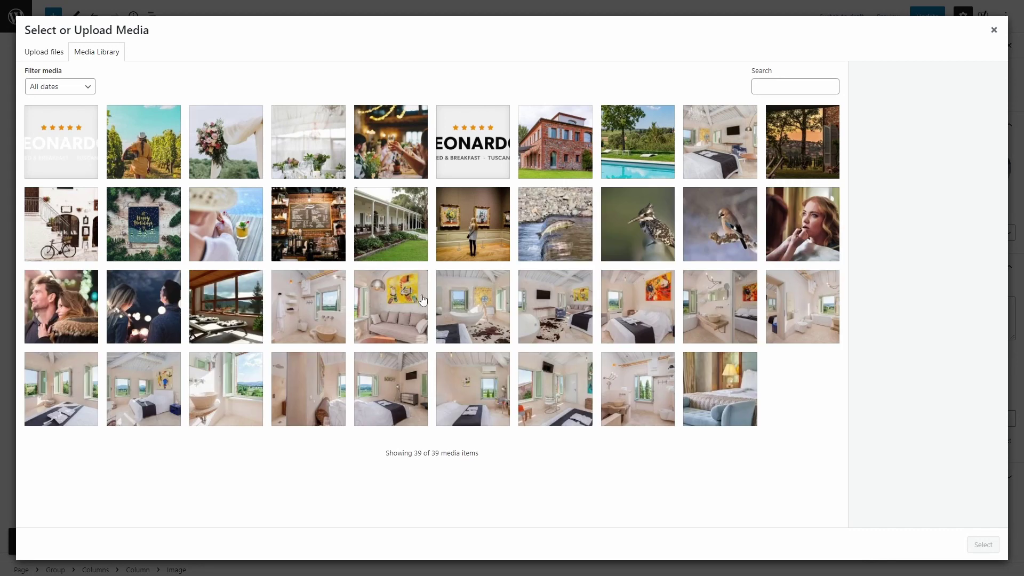
click(491, 316)
click(983, 545)
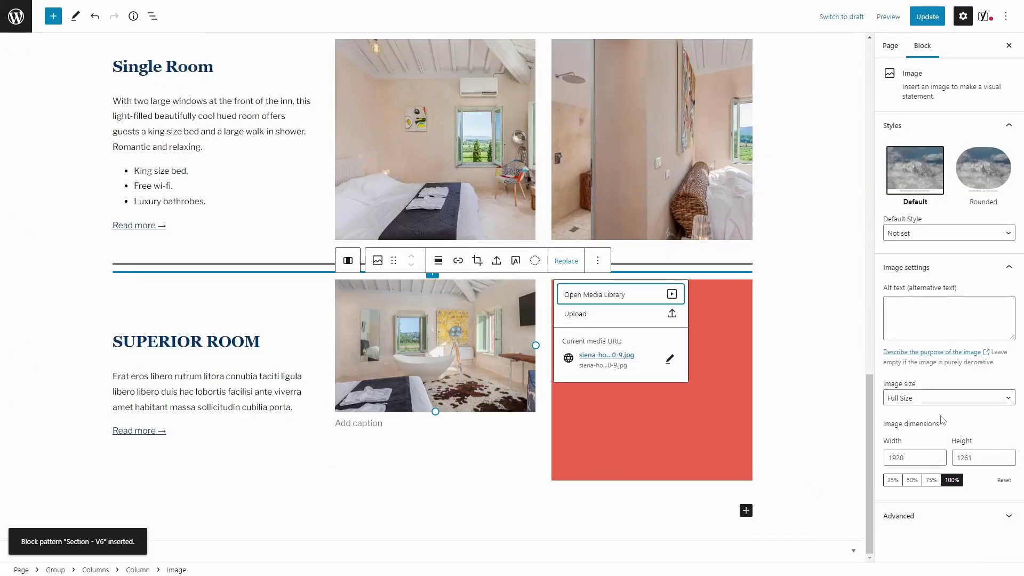
click(942, 398)
click(926, 455)
Replace the red placeholder with the bathroom photo with the round stone basin and set its image size to Leonardo: Square (700x700).
click(687, 376)
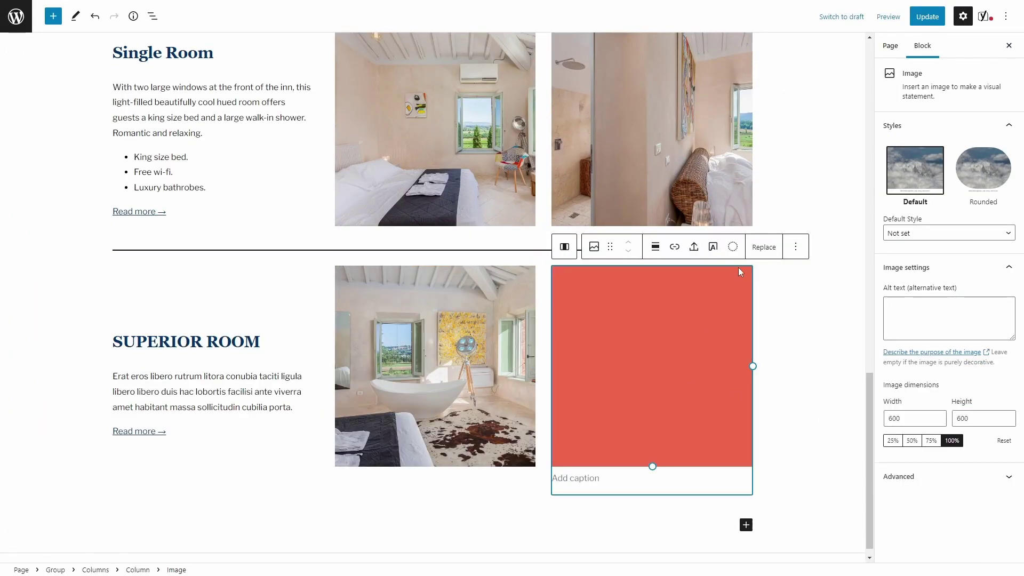
click(764, 247)
click(772, 278)
click(636, 307)
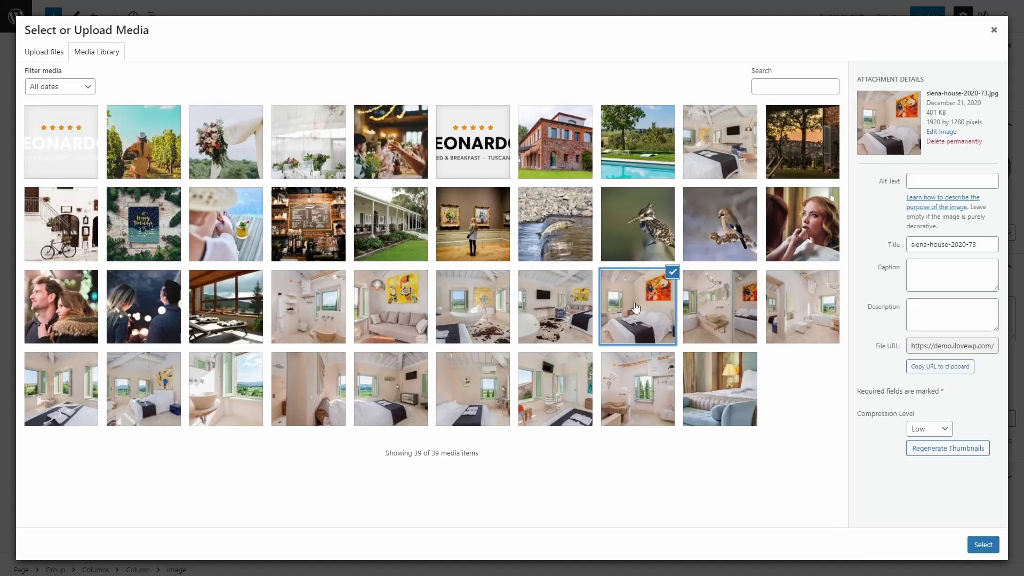
click(309, 315)
click(984, 544)
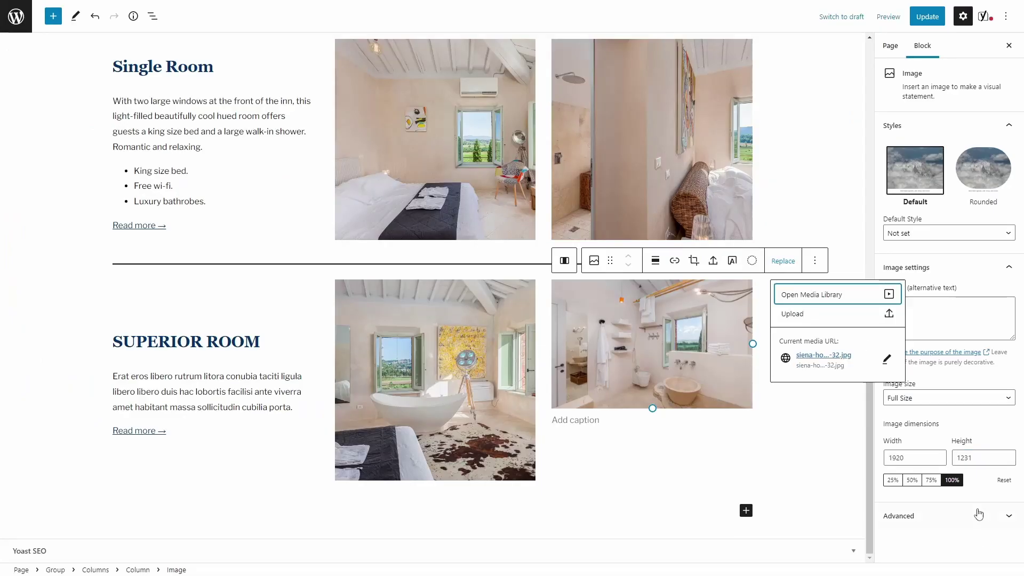
click(942, 398)
click(943, 459)
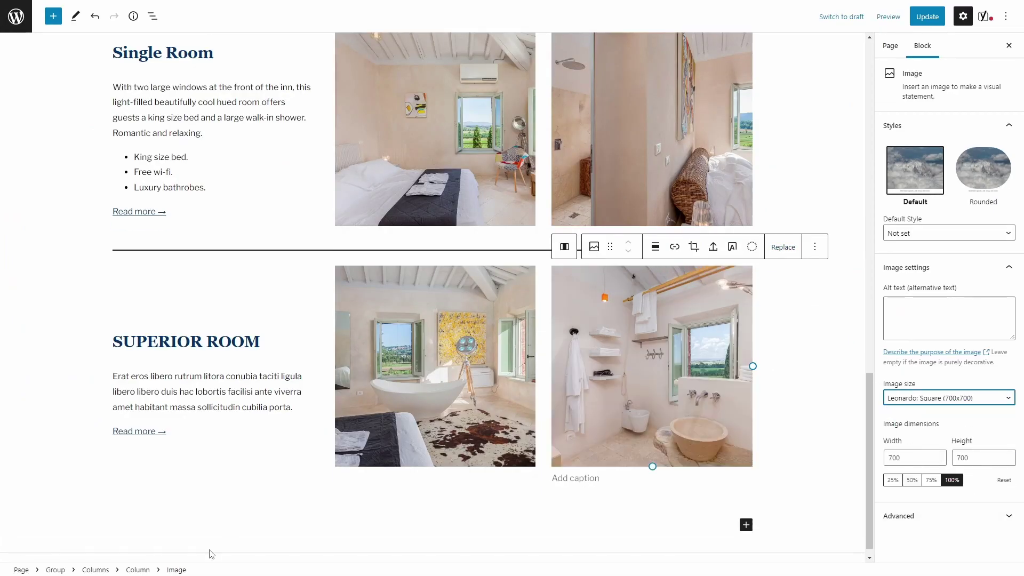
Swap the two photo columns of the Superior Room section and return them to their original order.
click(131, 570)
click(624, 261)
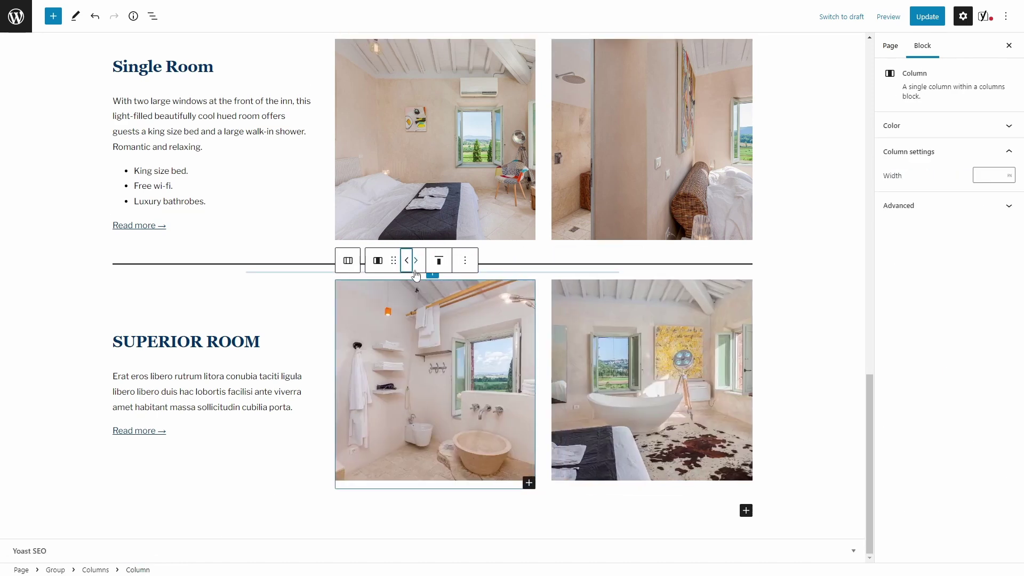
click(415, 261)
Update the Rooms & Suites page and view the Superior Room section on the live site.
click(171, 393)
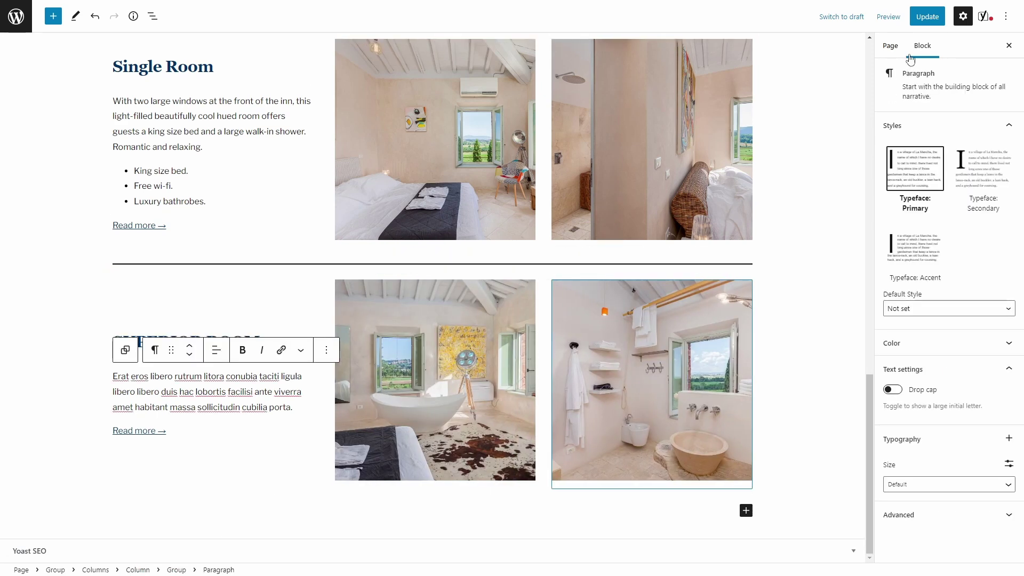
click(99, 543)
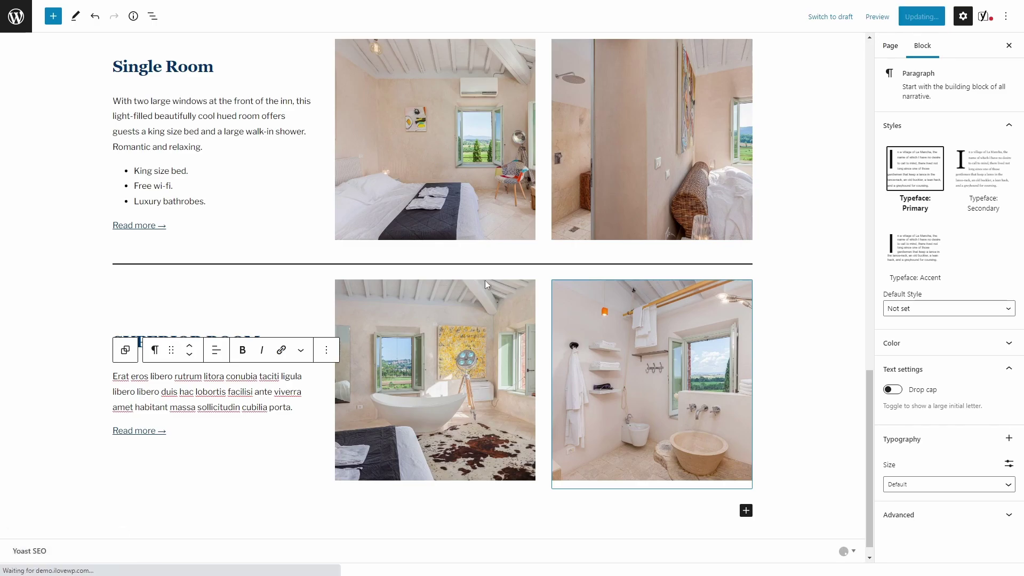
scroll(516, 289, down, 18)
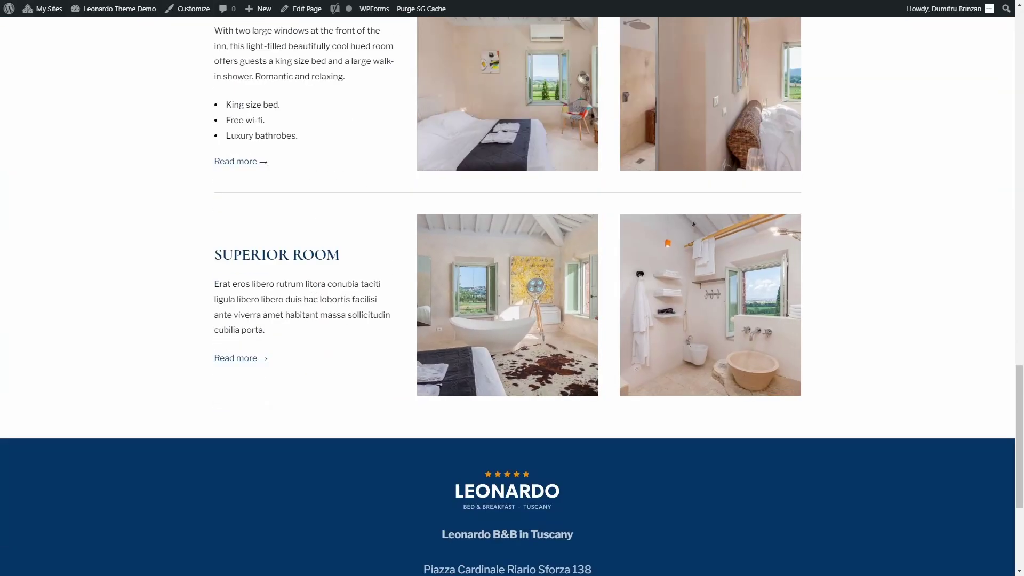
Open the Packages page on the live site and look through its package sections.
key(Home)
click(509, 75)
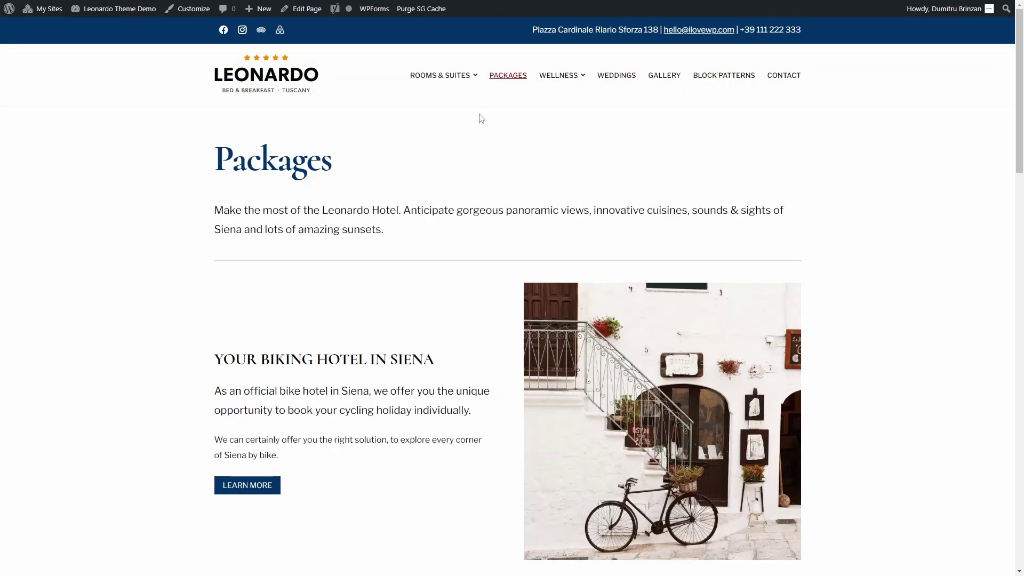
scroll(357, 276, down, 5)
scroll(459, 274, down, 10)
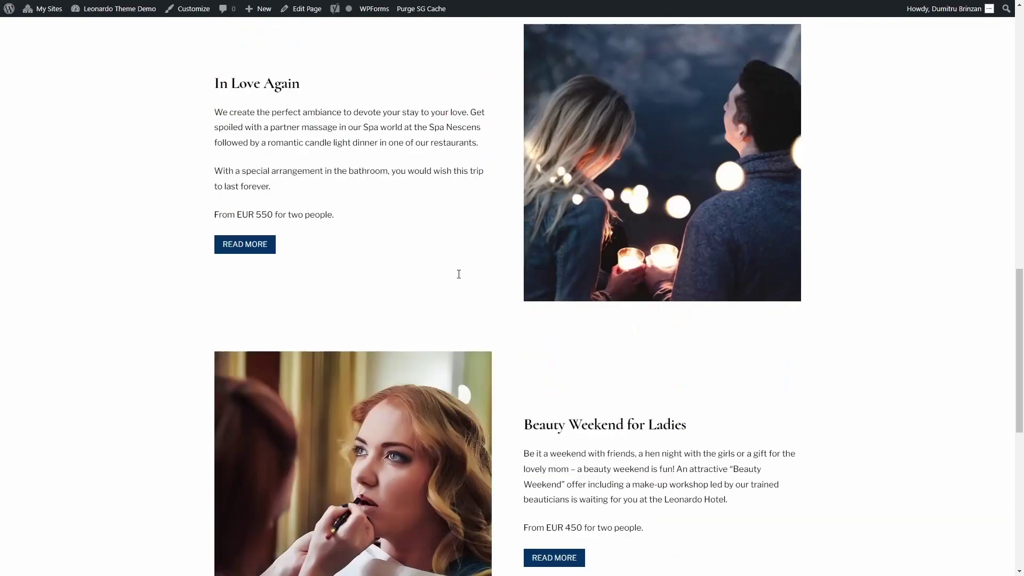
key(Home)
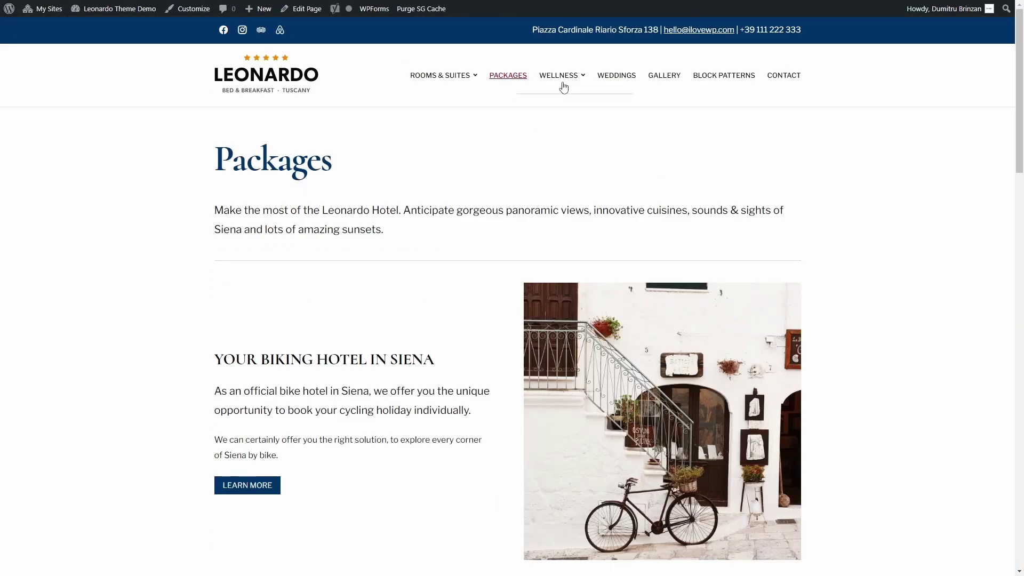
Open the Wellness page and look through its content down to the Swimming Pool section.
click(566, 80)
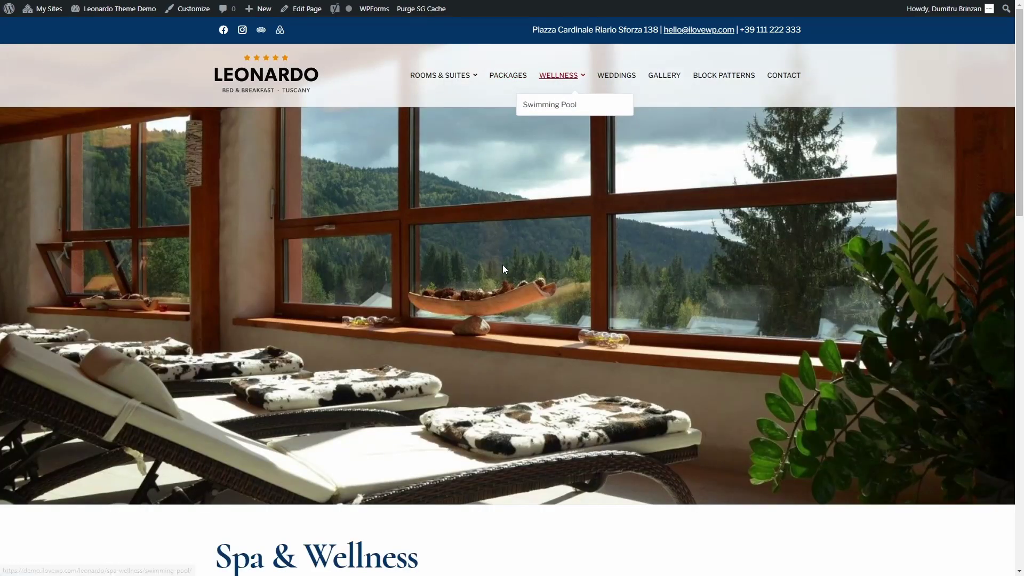
scroll(504, 269, down, 10)
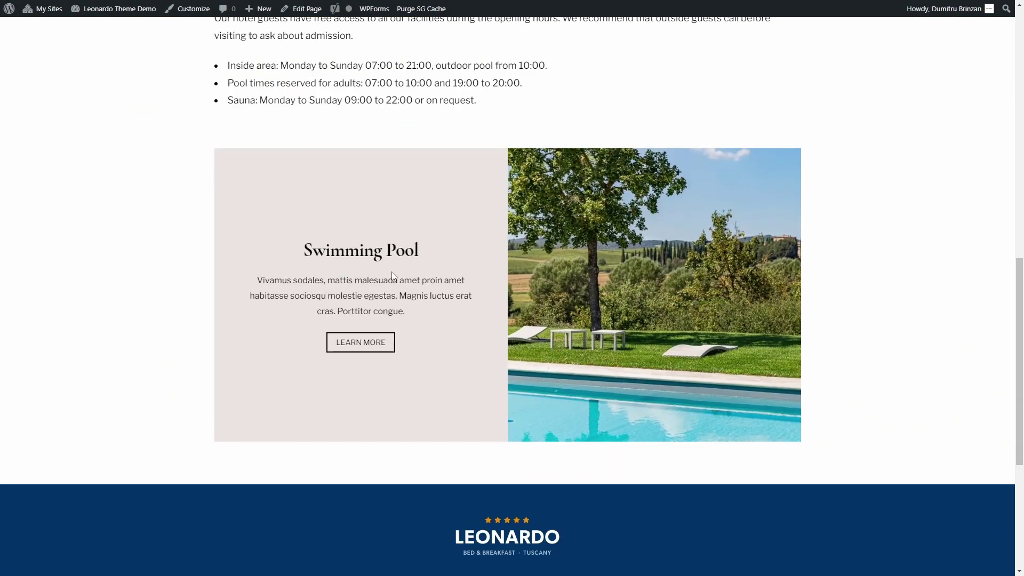
scroll(504, 267, up, 8)
scroll(370, 218, up, 5)
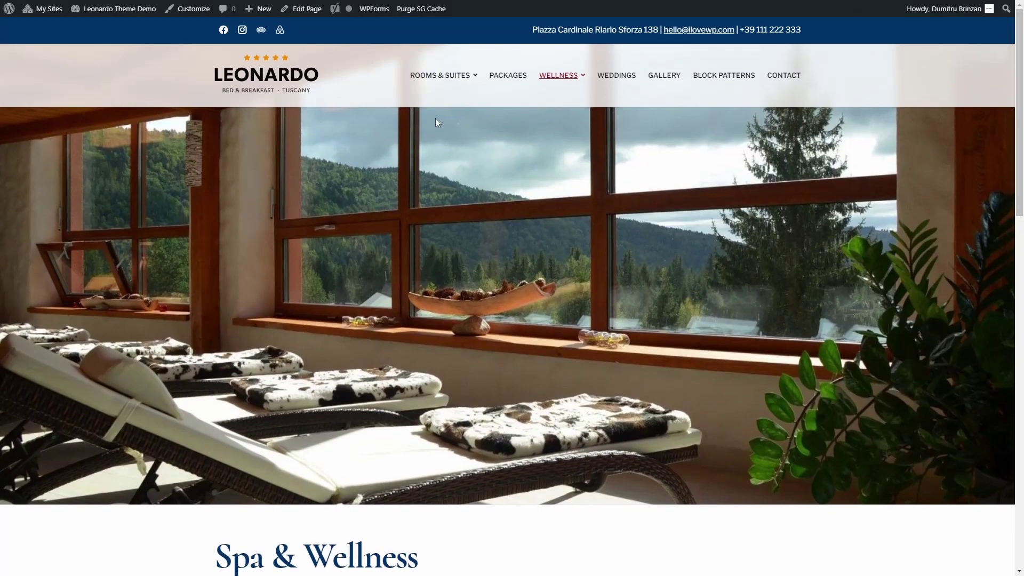
View the room sections on the live Rooms & Suites page and open that page for editing.
click(446, 81)
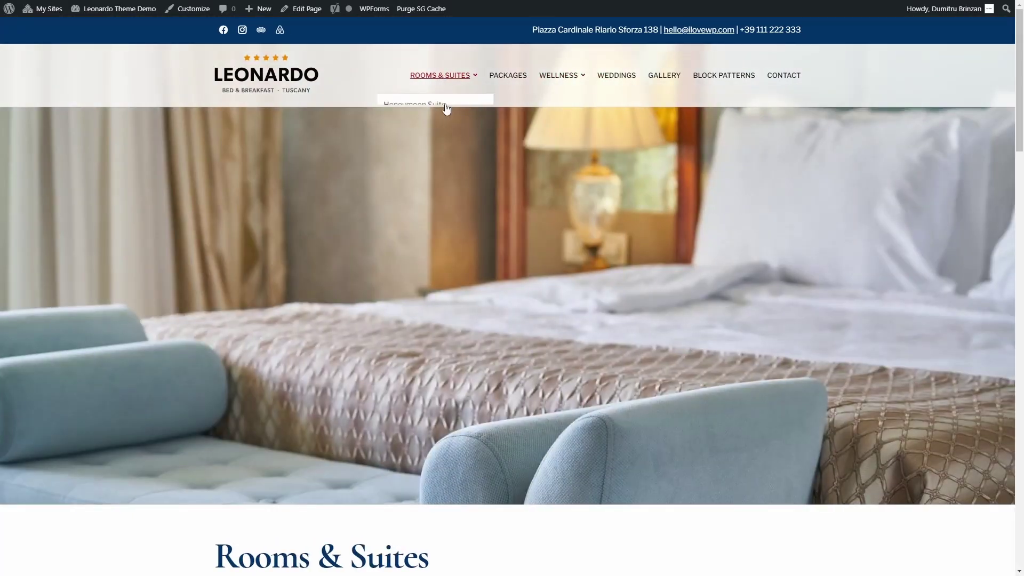
scroll(441, 169, down, 7)
scroll(441, 172, down, 3)
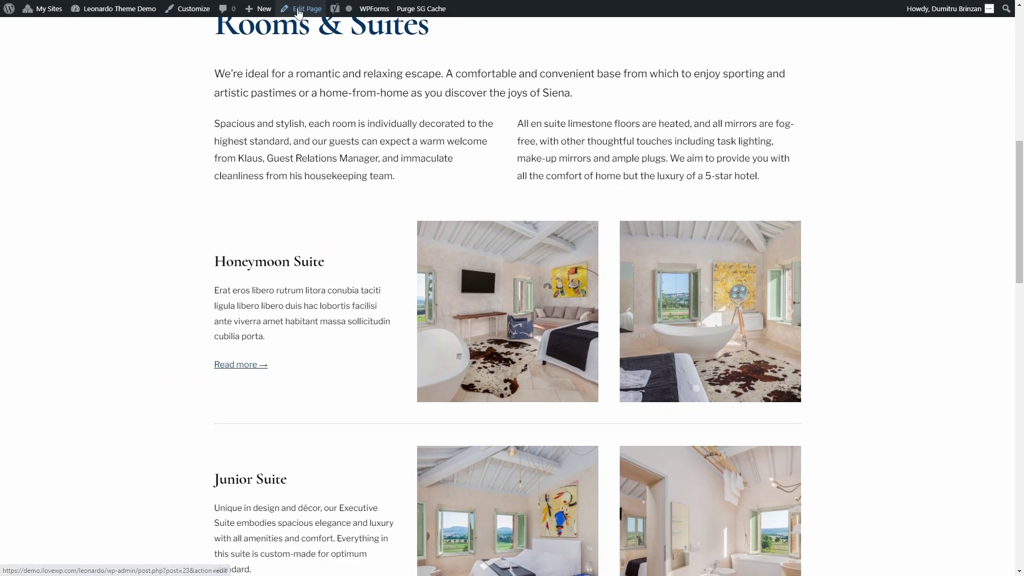
click(302, 8)
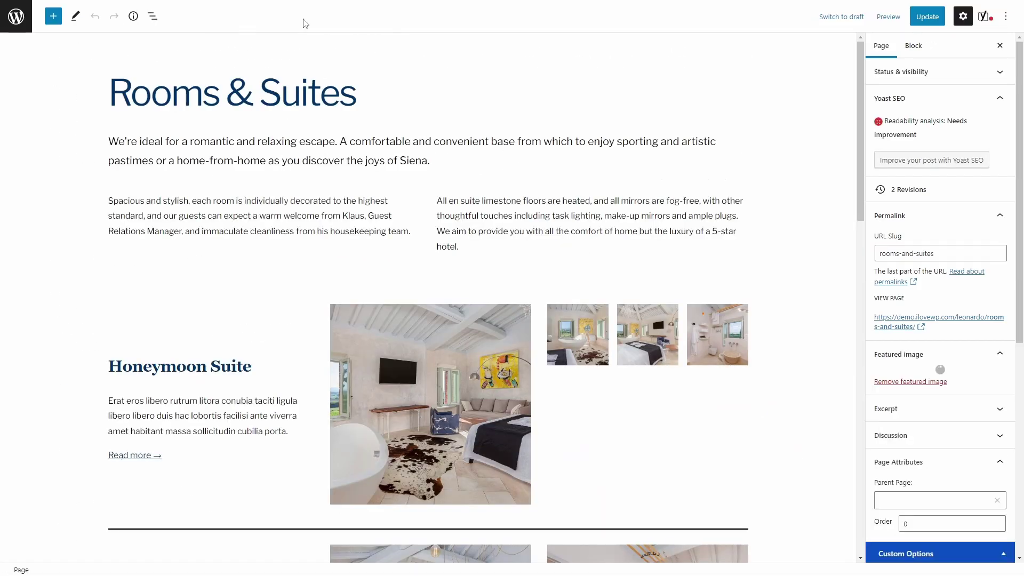
Compare the Default and Gallery Slideshow styles on the Honeymoon Suite gallery, keep Gallery Slideshow, and update the page.
scroll(528, 206, down, 2)
click(582, 281)
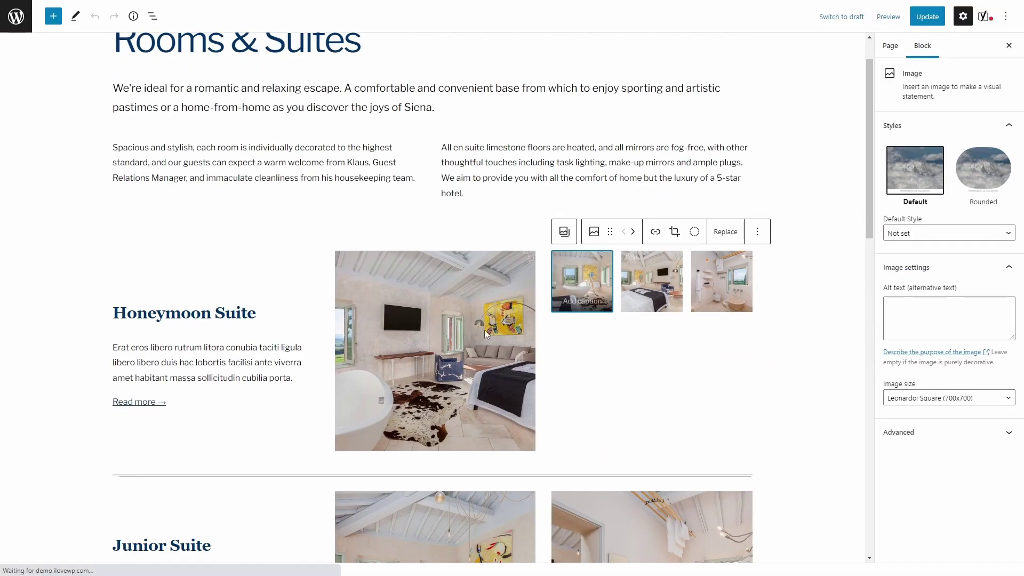
click(171, 571)
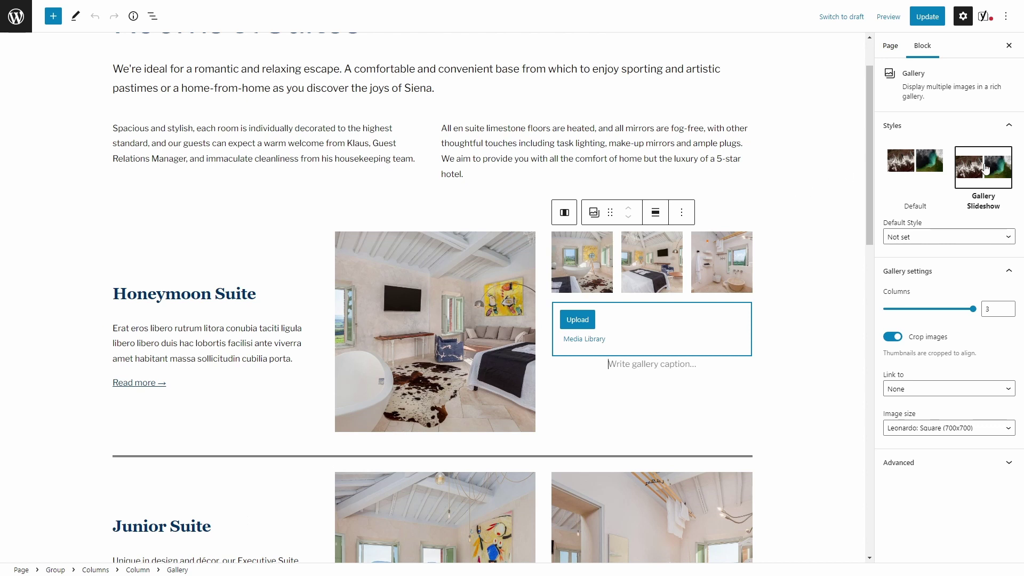
click(929, 166)
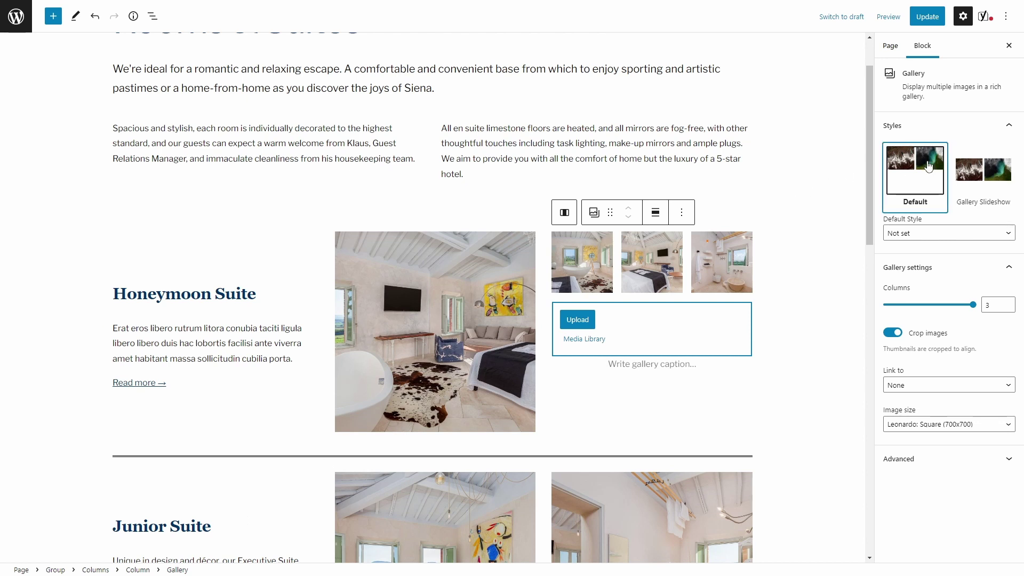
click(990, 168)
click(929, 20)
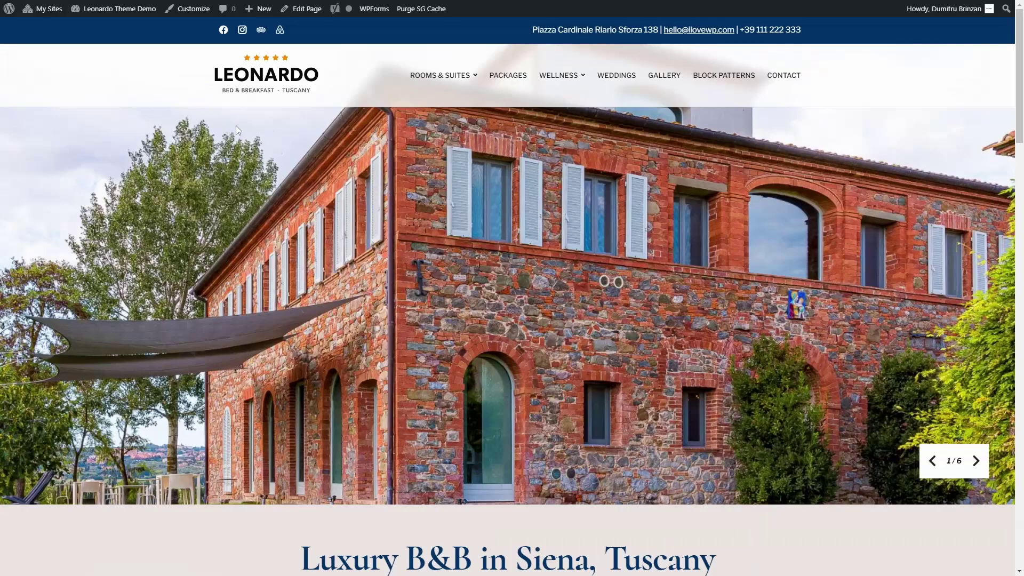
Open the theme customizer from the homepage and review the Site Identity settings.
click(188, 9)
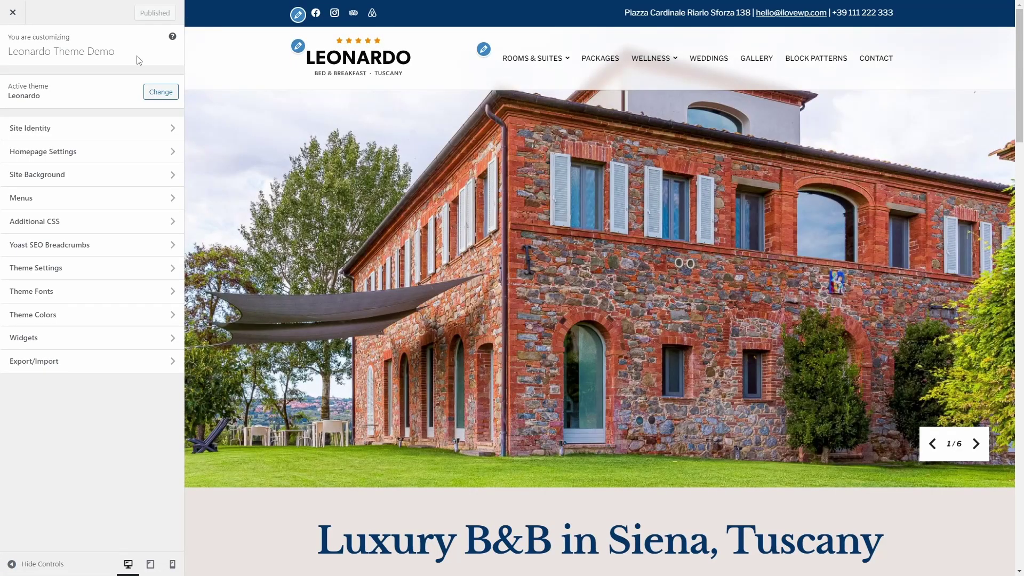
click(50, 131)
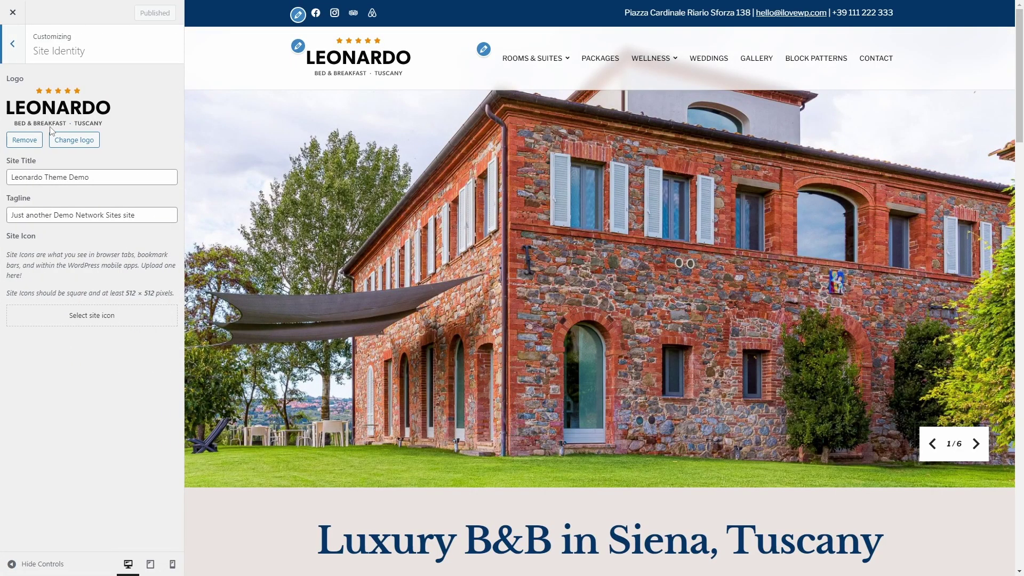
click(14, 48)
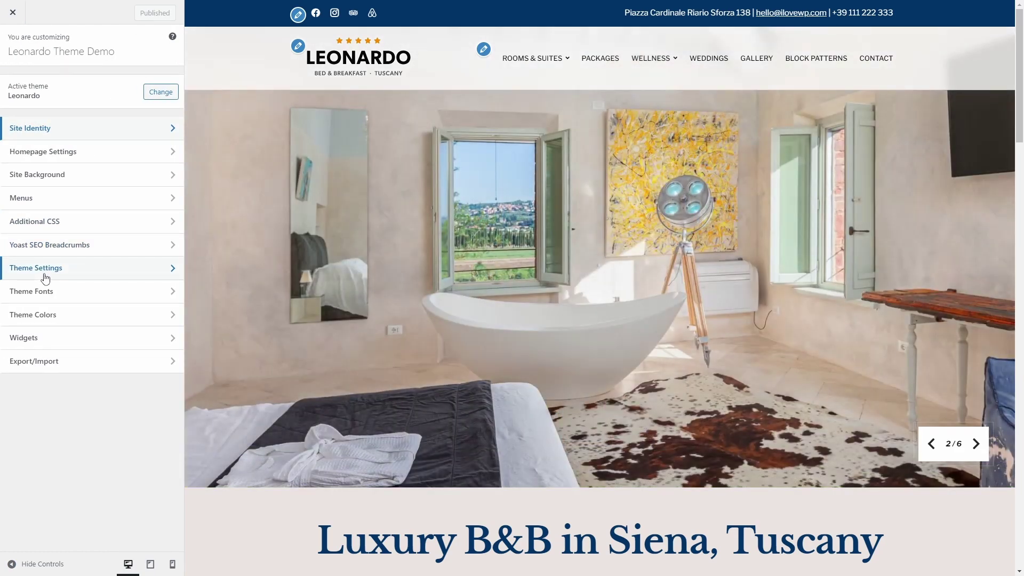
Set the Theme Style in the general theme options to Boxed and preview it on the Rooms & Suites page.
click(45, 275)
click(46, 85)
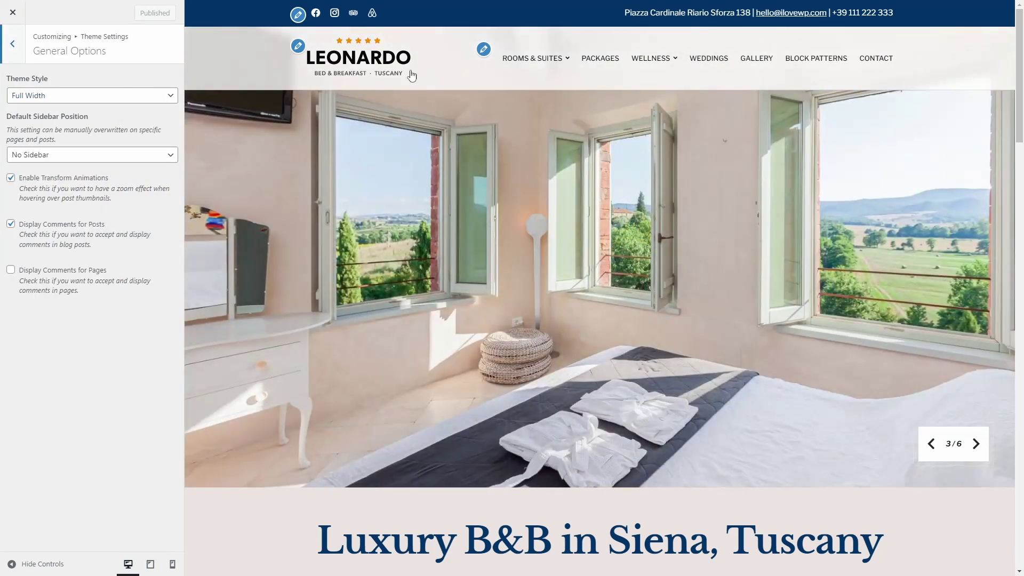
click(532, 58)
click(52, 97)
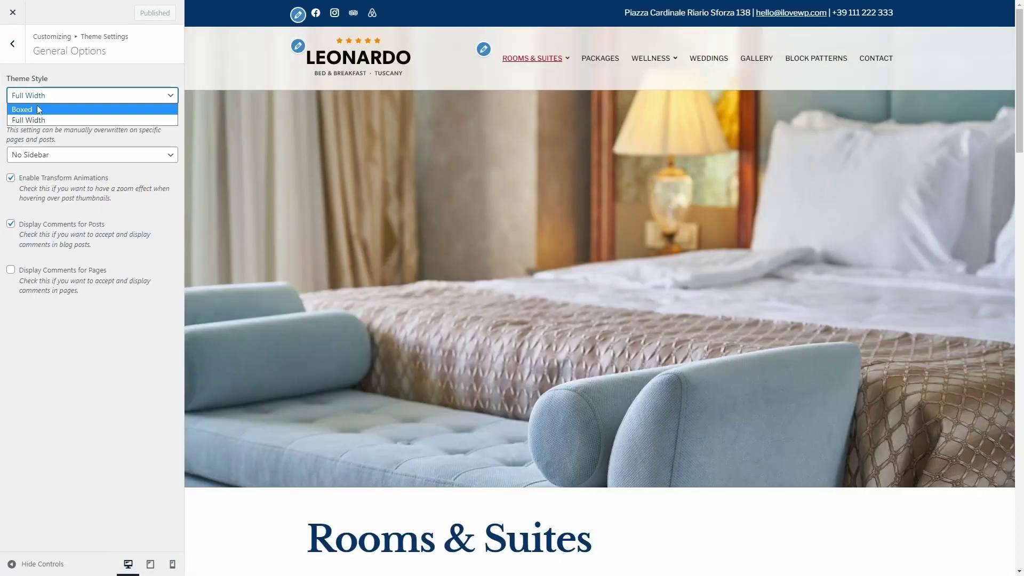
click(37, 106)
scroll(473, 210, down, 20)
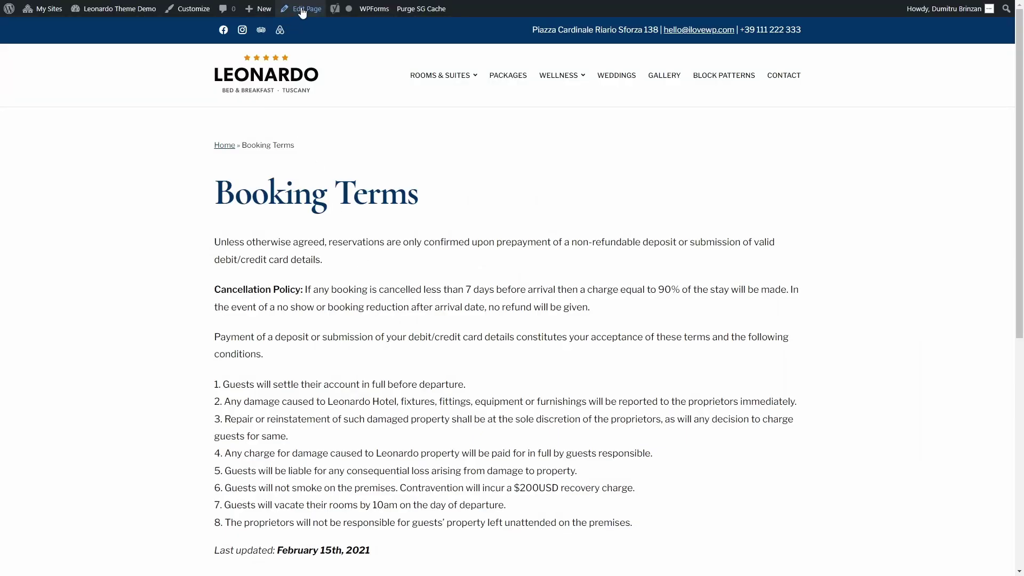
Edit the Booking Terms page to set its Sidebar Position to Right, and update the page.
click(302, 9)
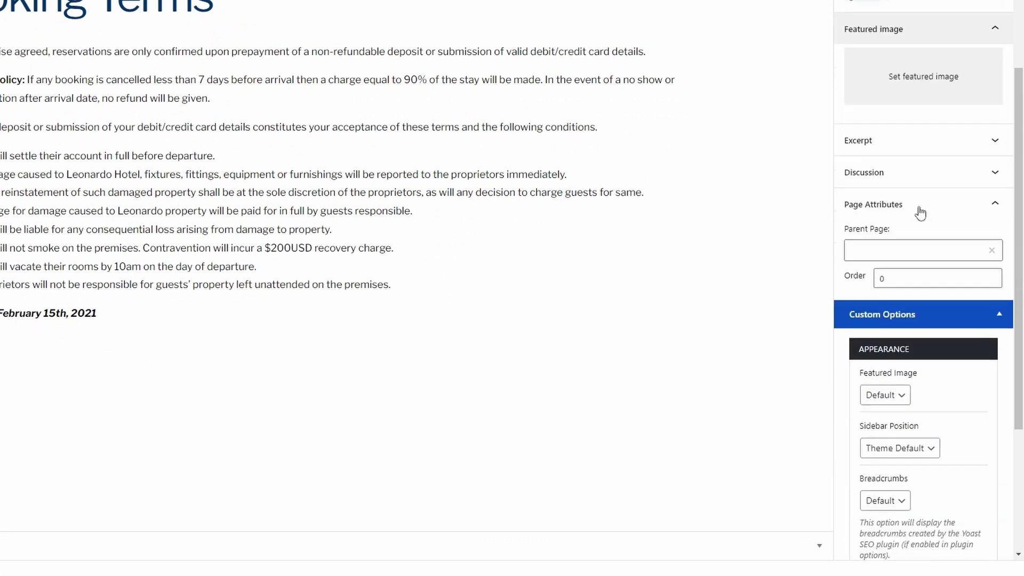
scroll(920, 212, down, 4)
click(888, 241)
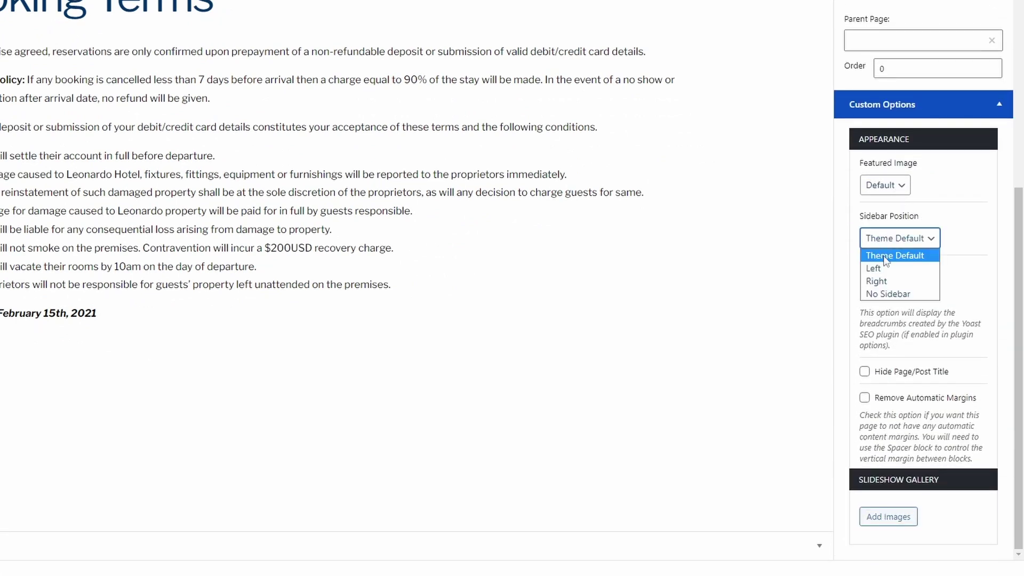
click(881, 283)
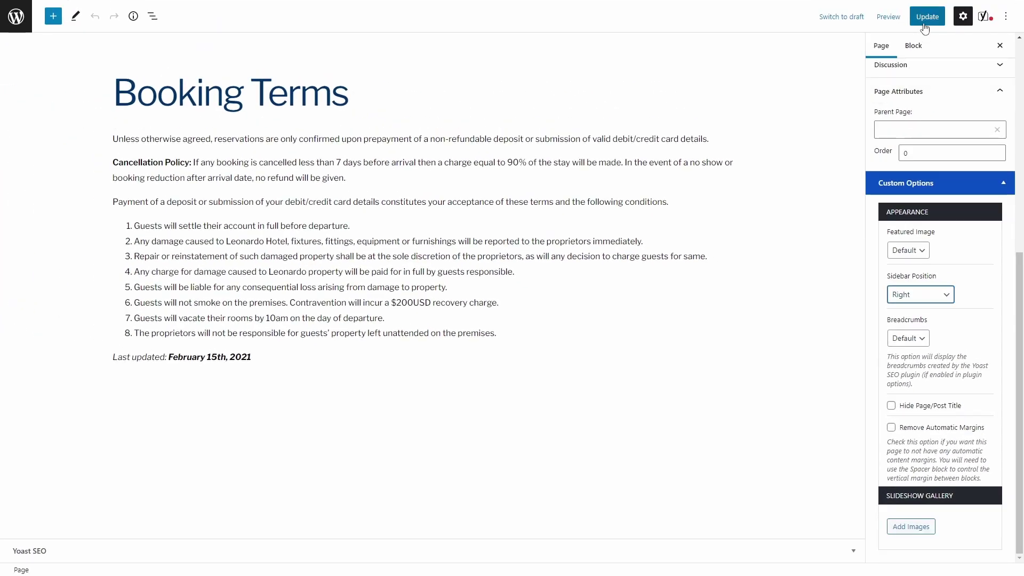
click(920, 16)
View the live Booking Terms page to check its sidebar layout.
click(102, 541)
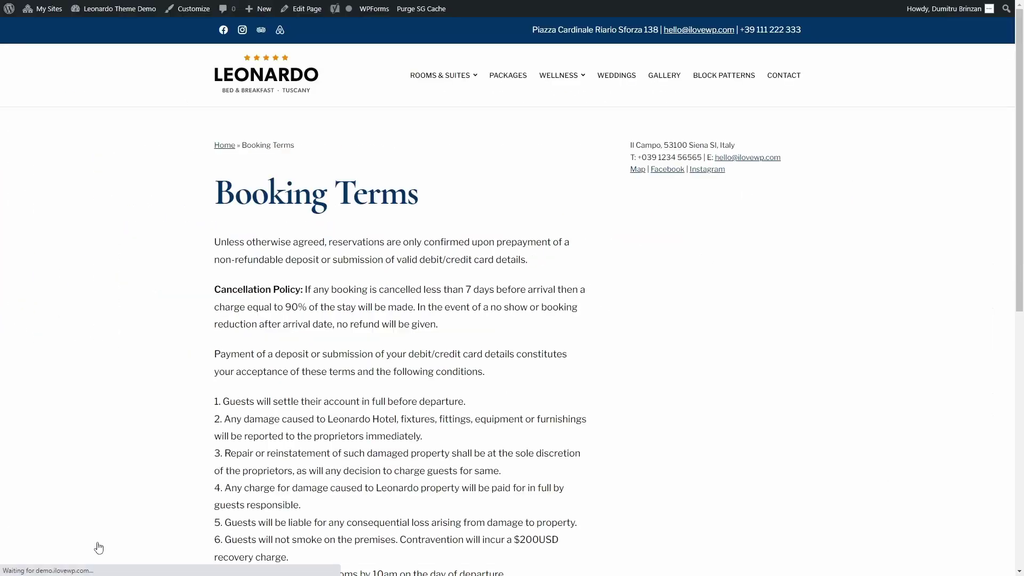
scroll(596, 186, down, 5)
scroll(588, 176, up, 5)
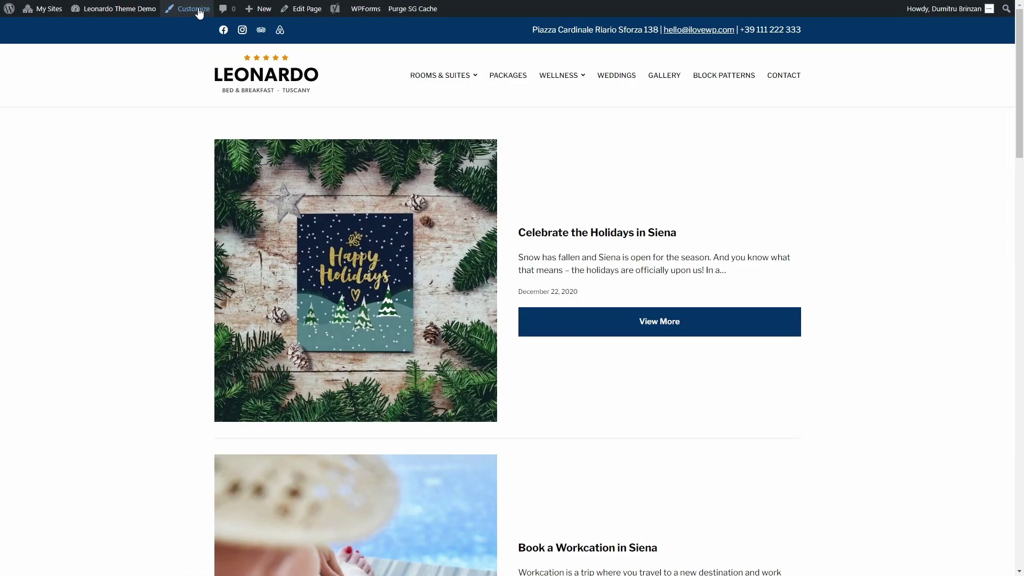
Open the Post Archives theme settings in the customizer and set the Post Archives Layout to List - Full Width.
click(197, 9)
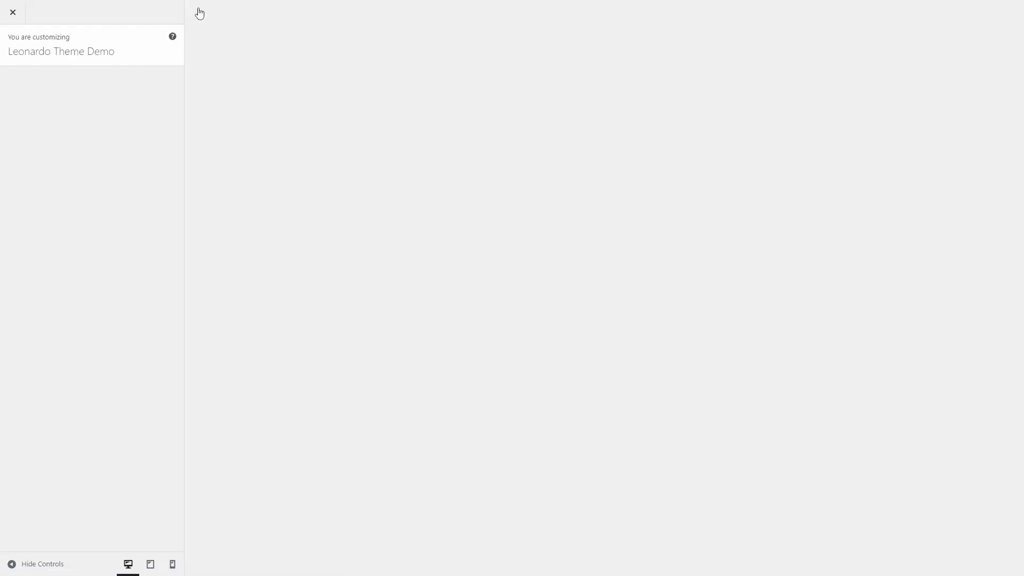
click(68, 268)
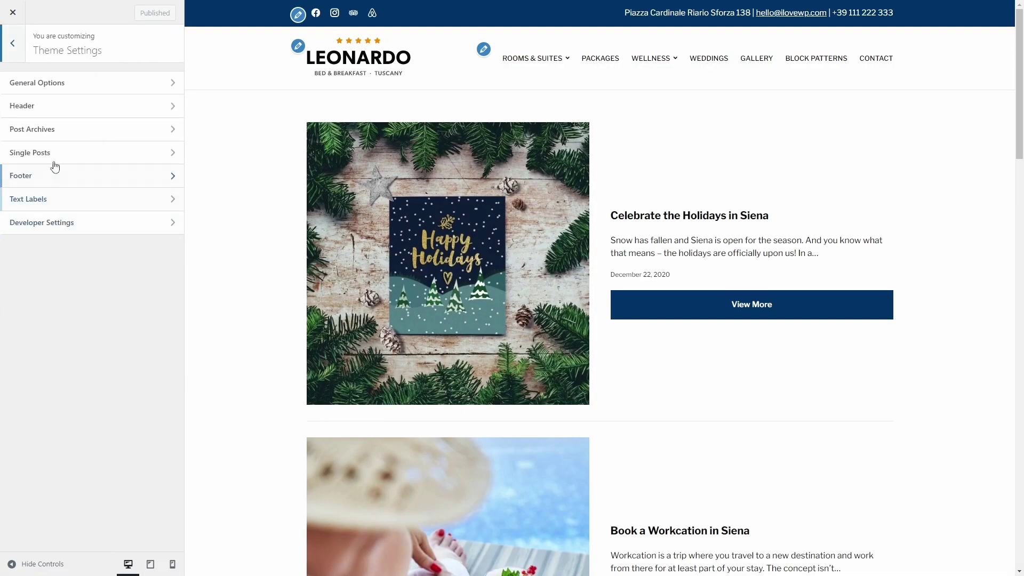
click(52, 131)
click(52, 117)
click(52, 142)
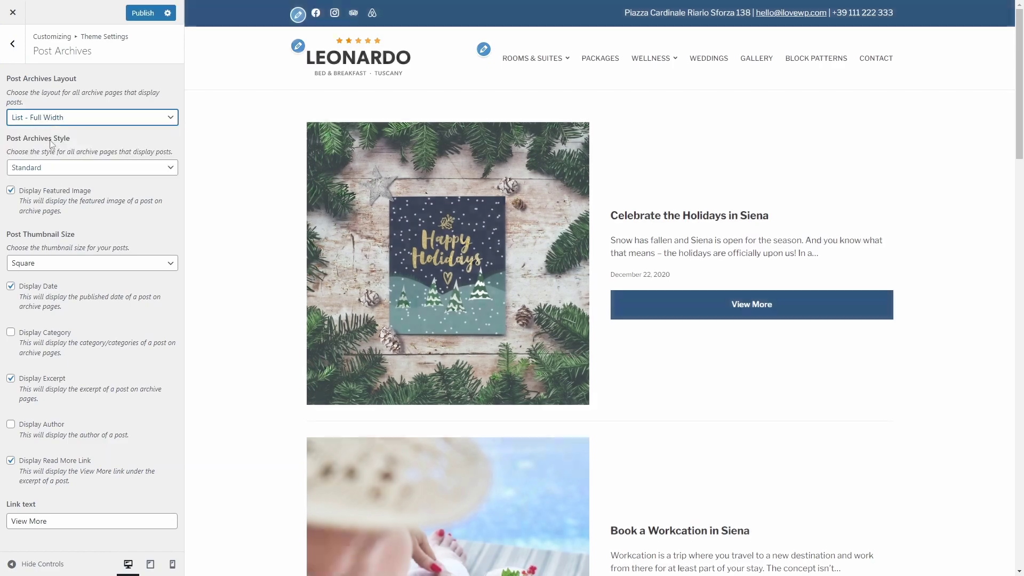
scroll(256, 192, down, 3)
Try the Columns - 2 columns archive layout and set the Post Archives Layout to Columns - 3 columns.
click(51, 117)
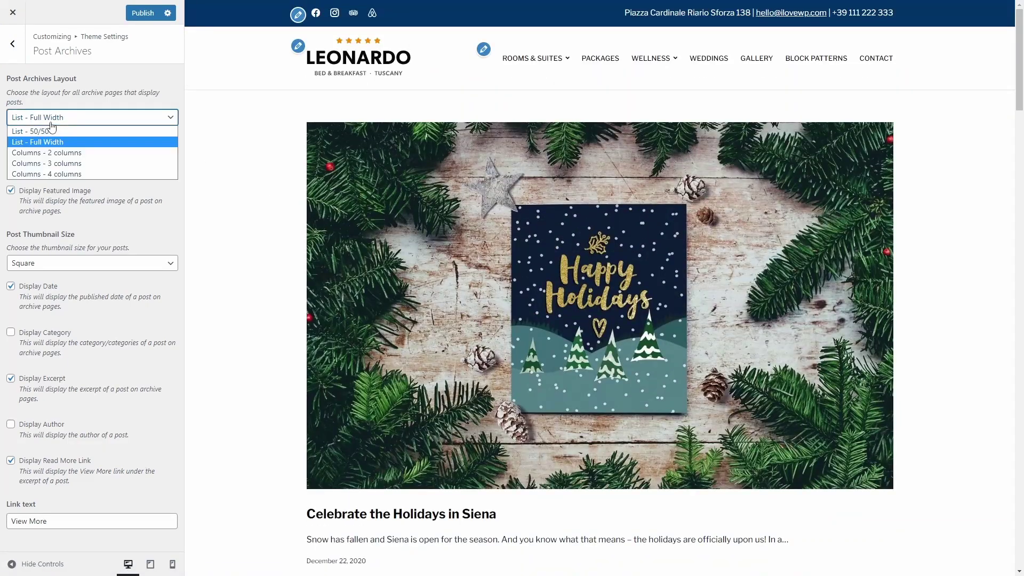
click(55, 148)
click(59, 119)
click(61, 164)
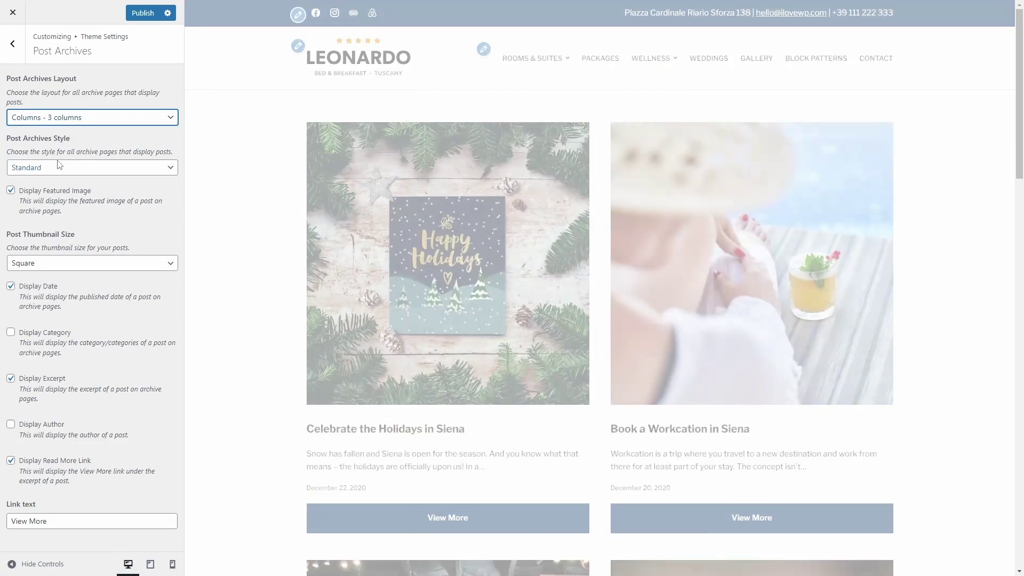
Preview the Card option for the Post Archives Style and switch it back to Standard.
click(60, 169)
click(43, 192)
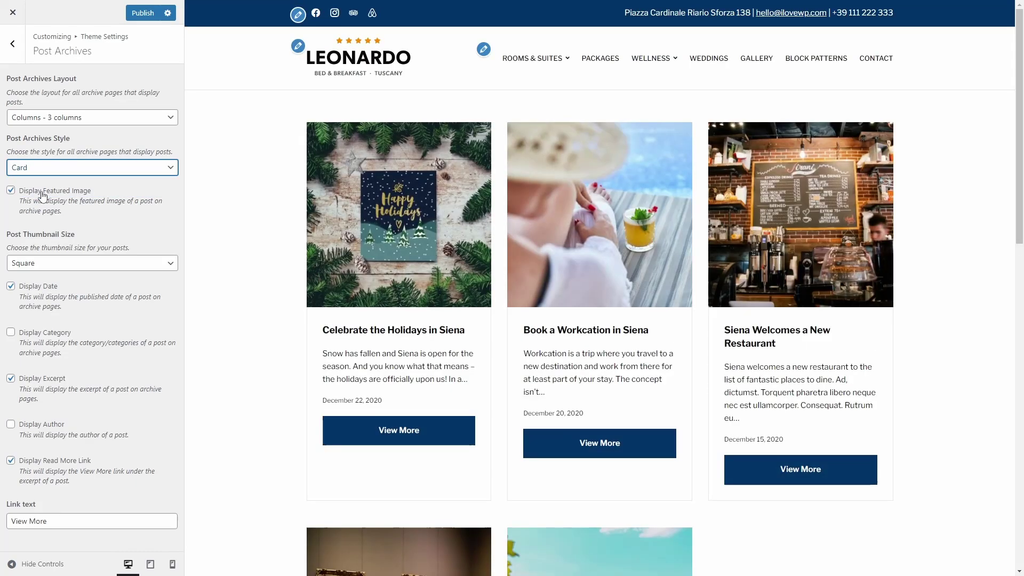
click(47, 168)
click(27, 182)
Preview the Portrait and Landscape options for the Post Thumbnail Size on archive pages.
click(32, 263)
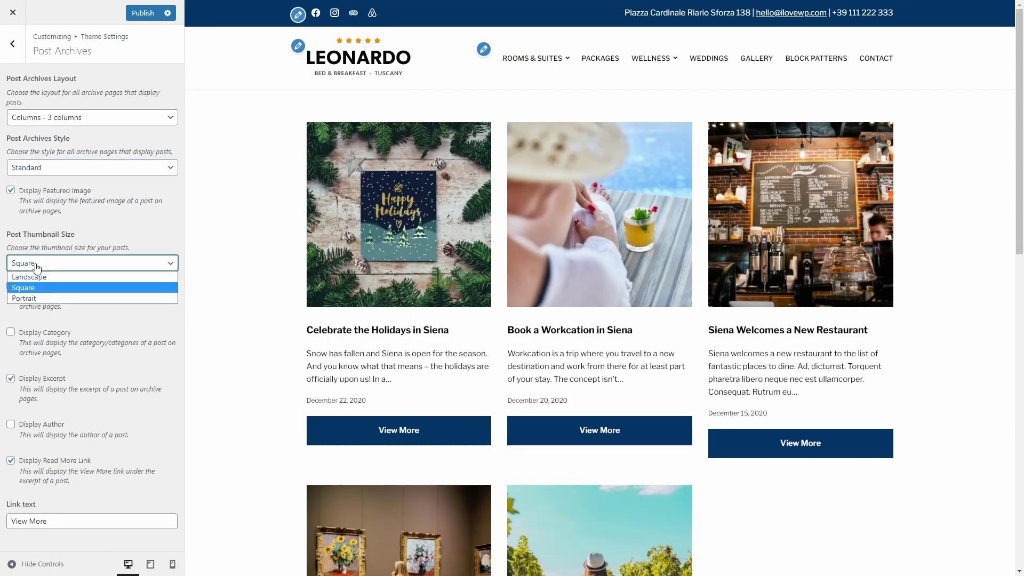
click(27, 293)
click(33, 263)
click(34, 276)
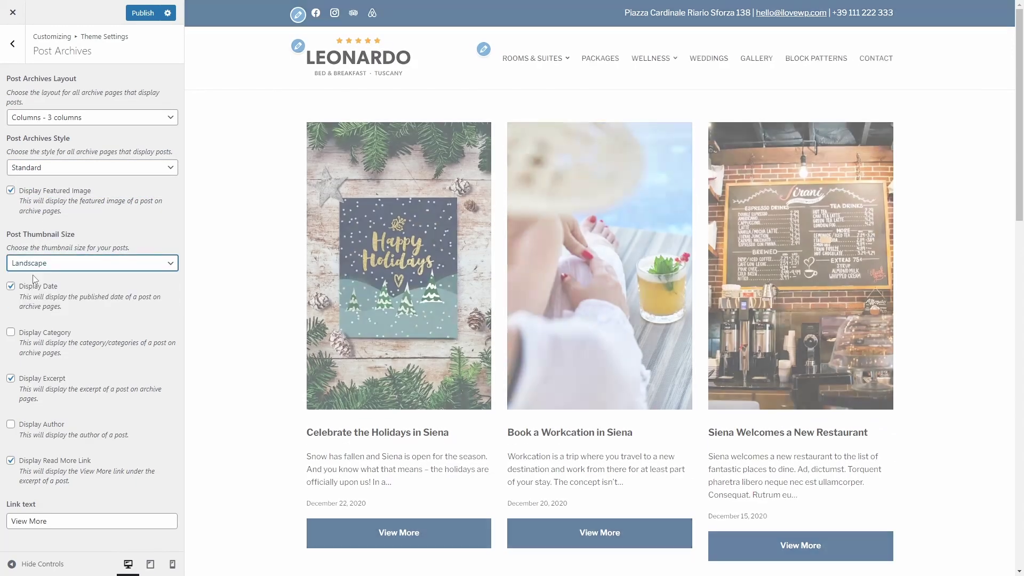
Set the Post Thumbnail Size to Square and turn off the date and Read More link on post archives.
click(33, 264)
click(32, 290)
click(37, 287)
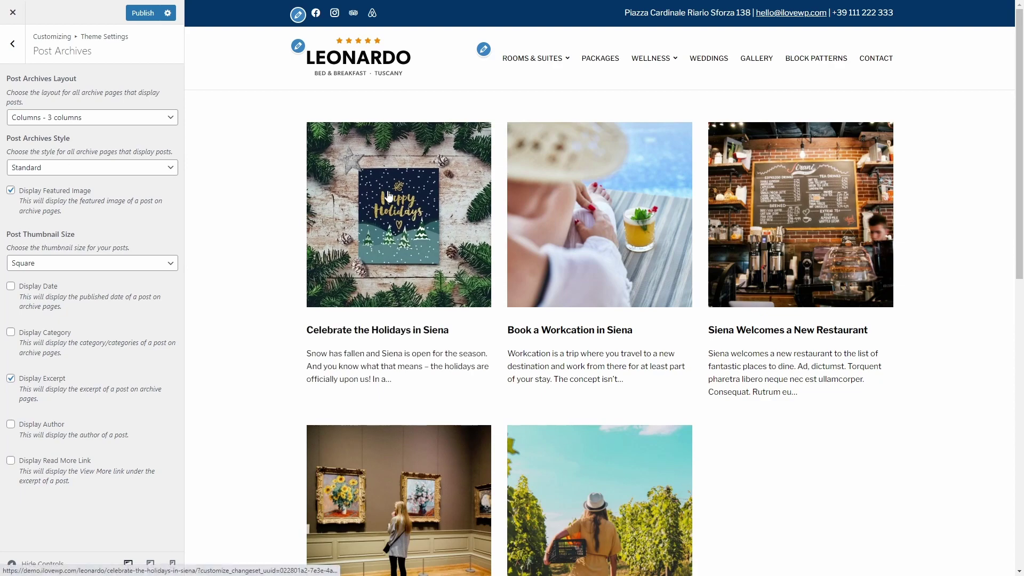
Preview the Celebrate the Holidays in Siena post and turn off the date display in the Single Posts theme settings.
click(389, 198)
click(13, 44)
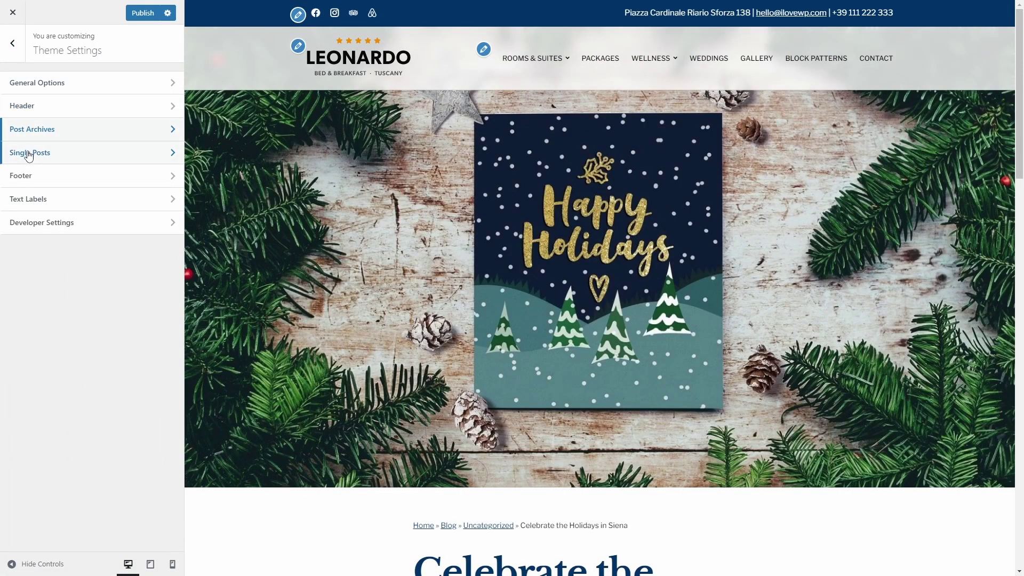
click(29, 154)
scroll(472, 275, down, 6)
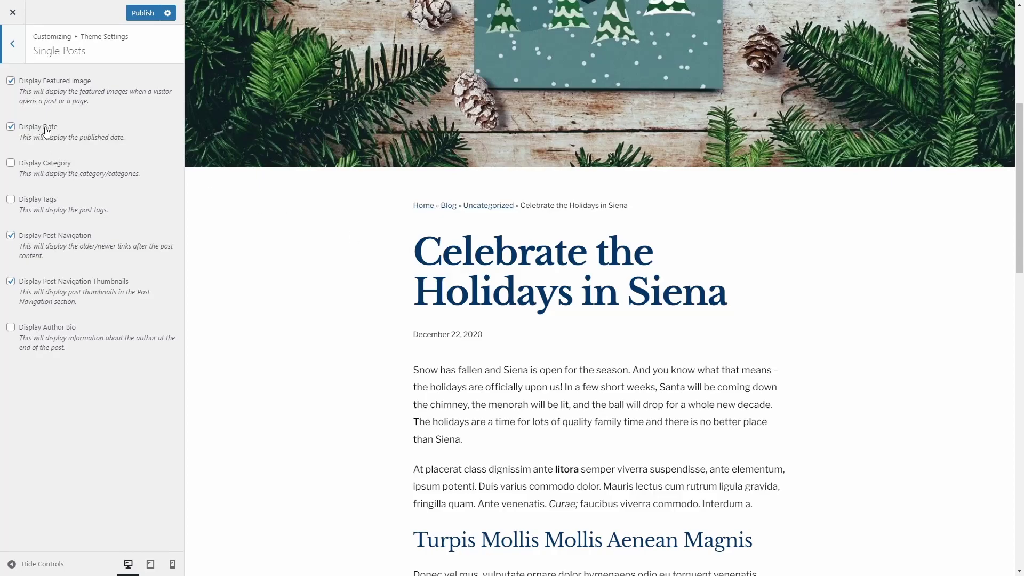
click(47, 132)
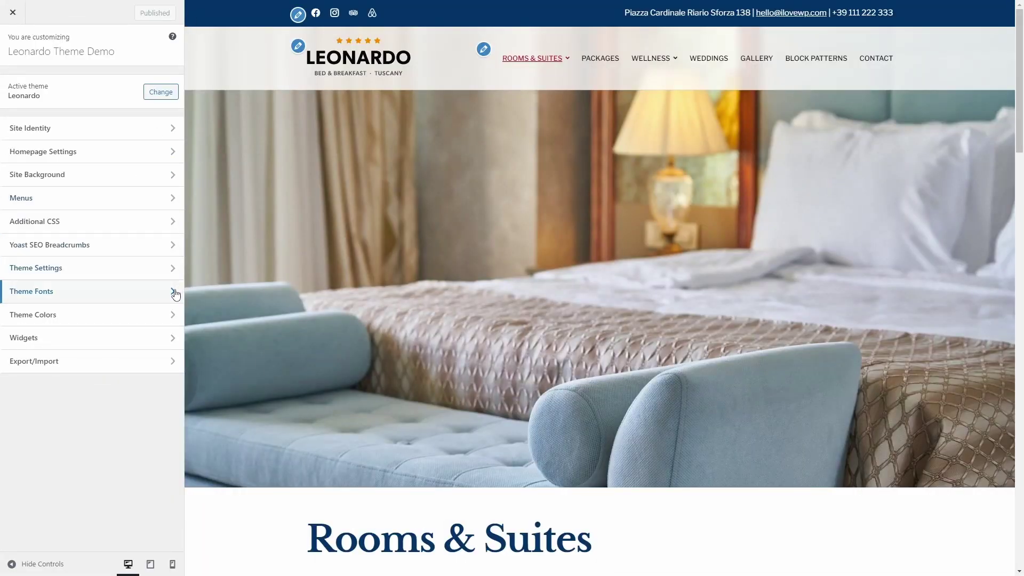
Open the Theme Fonts Quick Styling settings and set the Primary Typeface to Montserrat.
click(175, 295)
click(66, 84)
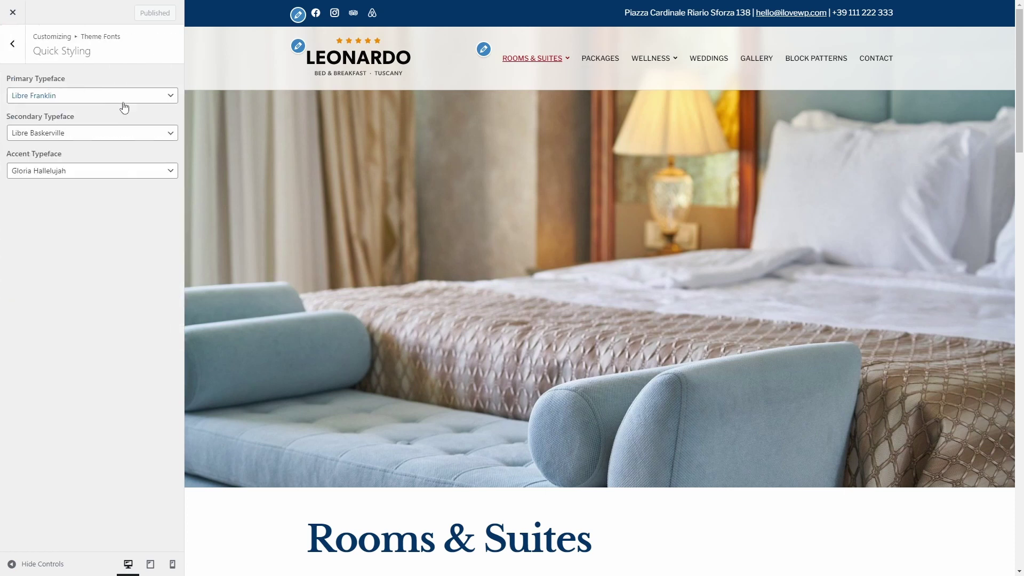
scroll(351, 216, down, 8)
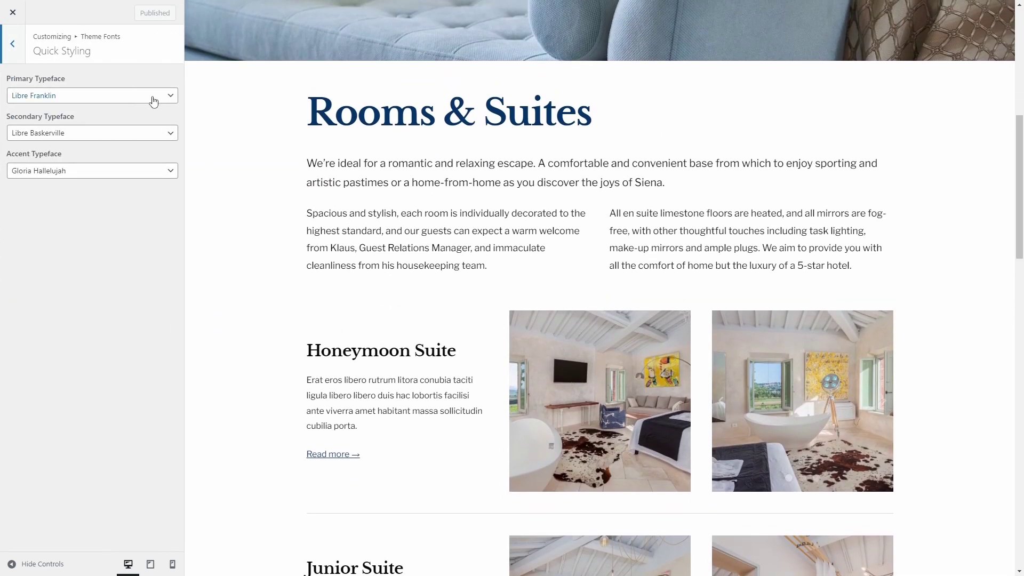
click(153, 101)
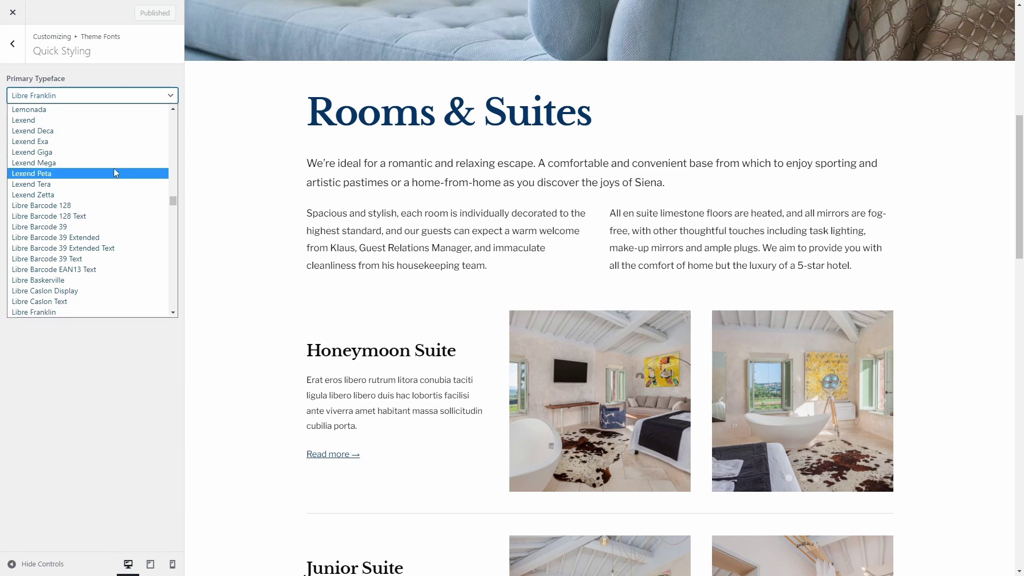
scroll(114, 168, down, 10)
scroll(114, 172, down, 10)
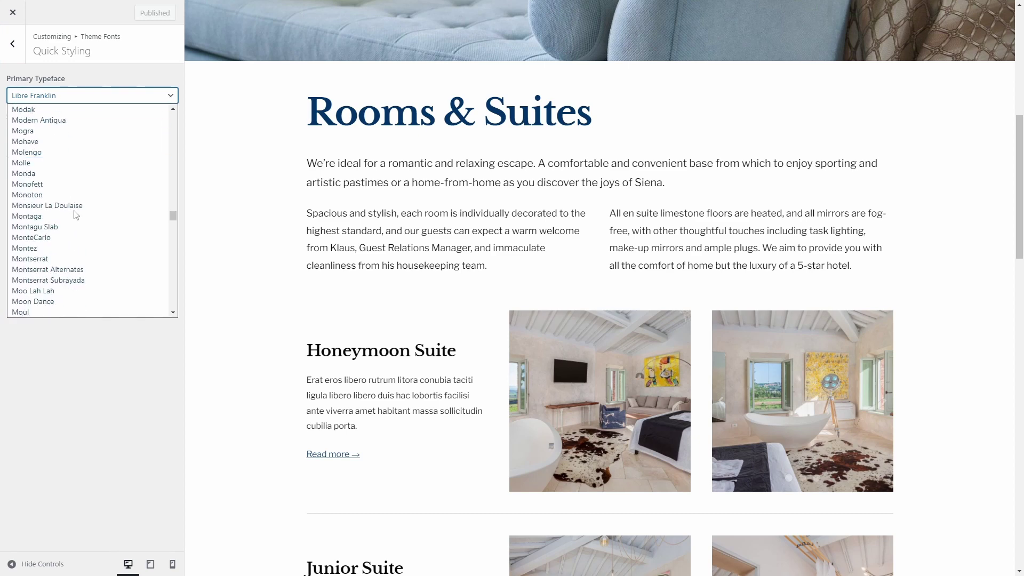
click(53, 260)
Set the Secondary Typeface to IBM Plex Sans and review the headings down the Rooms & Suites page.
click(109, 134)
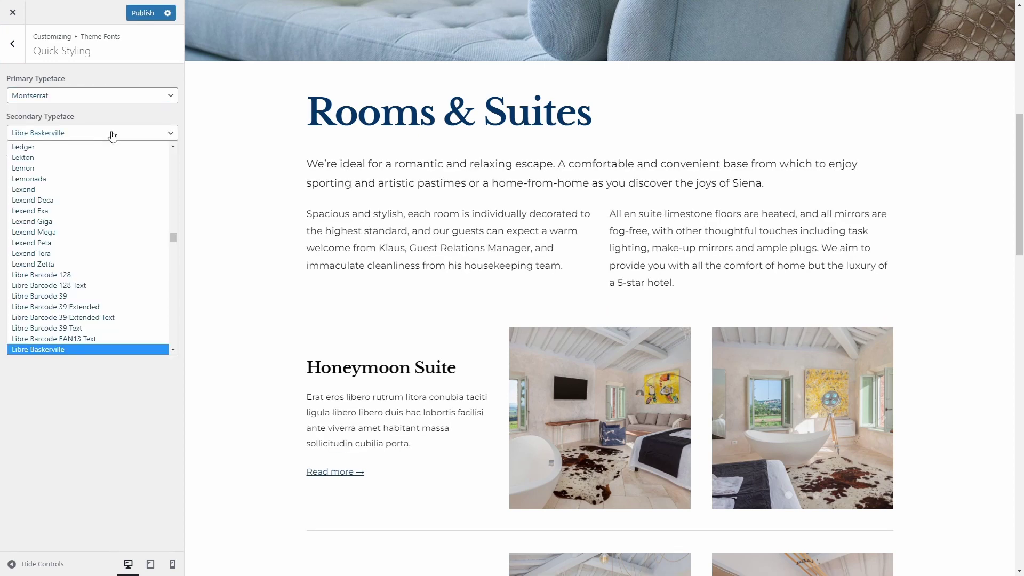
scroll(94, 232, up, 10)
click(83, 222)
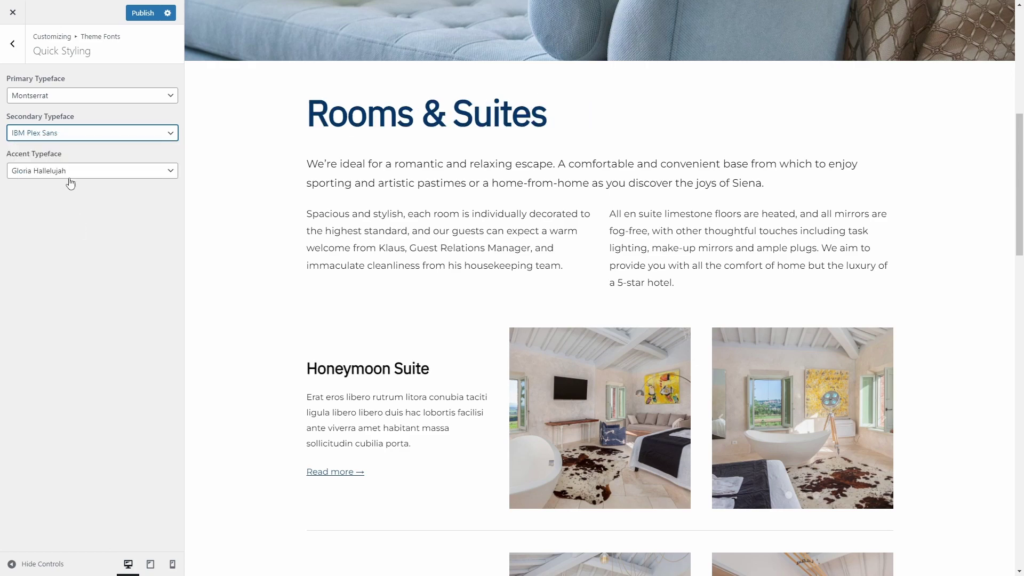
scroll(265, 214, down, 18)
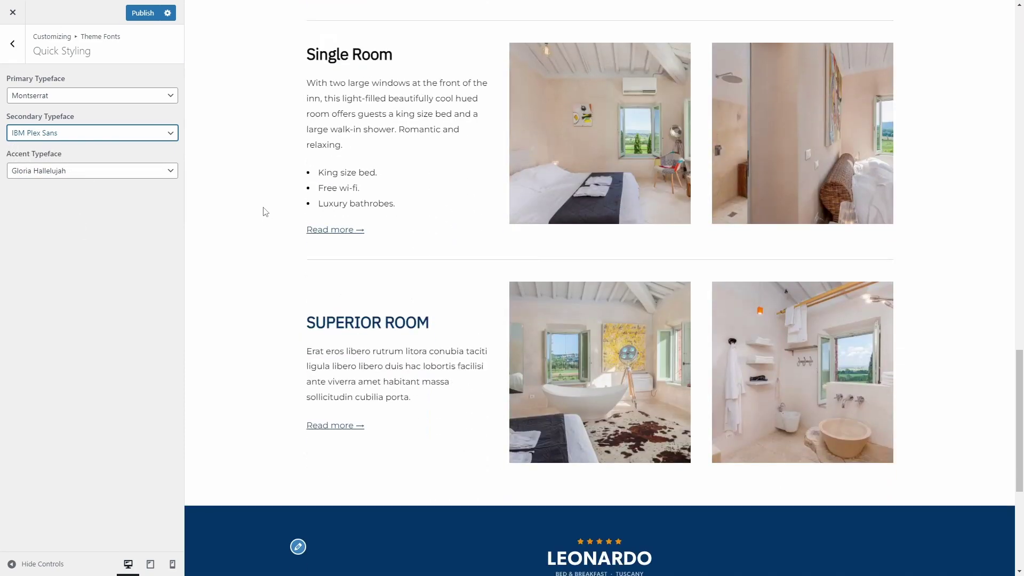
scroll(265, 212, down, 1)
Change the Primary Typeface to Newsreader and review the body text on the Rooms & Suites page.
click(56, 101)
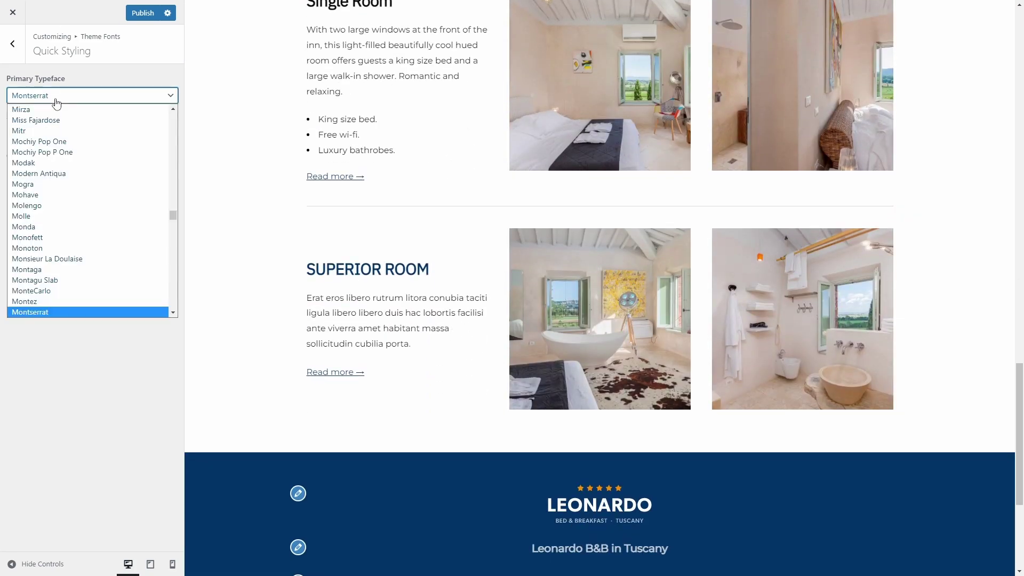
scroll(63, 176, down, 6)
scroll(60, 186, up, 3)
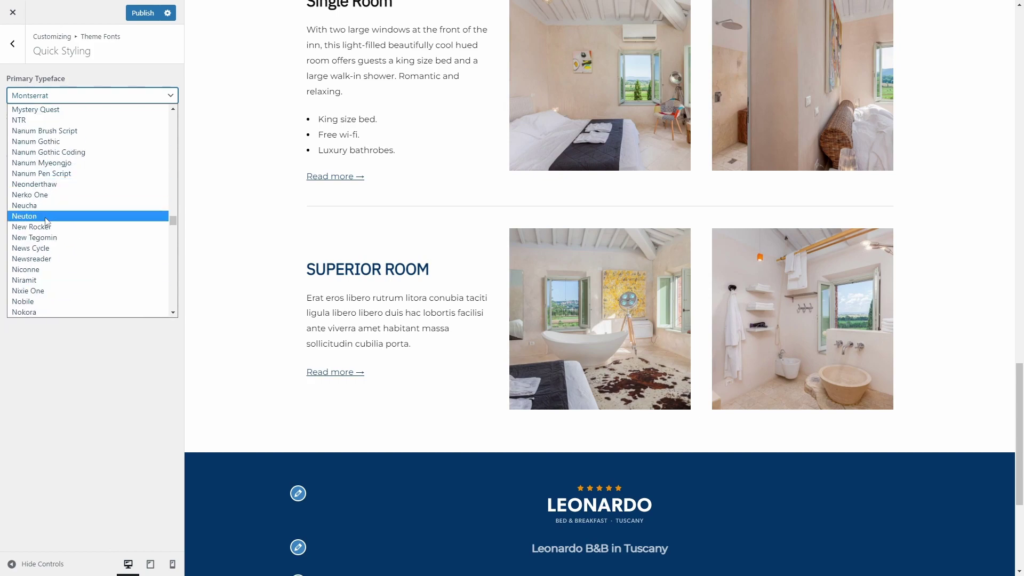
click(37, 260)
scroll(259, 250, up, 10)
scroll(258, 248, up, 10)
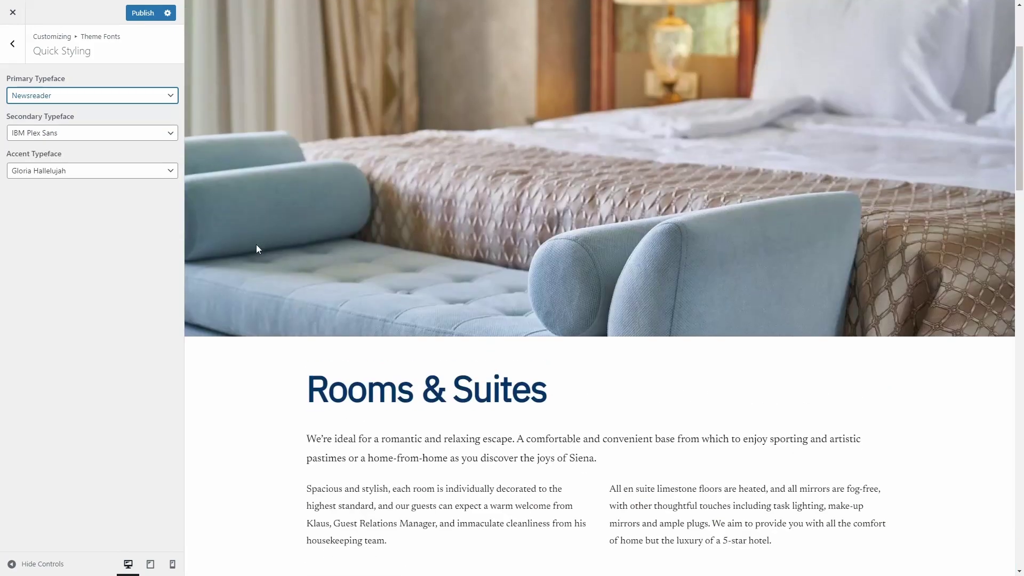
scroll(258, 247, down, 3)
Open the Main Menu font settings and try a larger Top Level font size before returning it to 13 px.
click(16, 48)
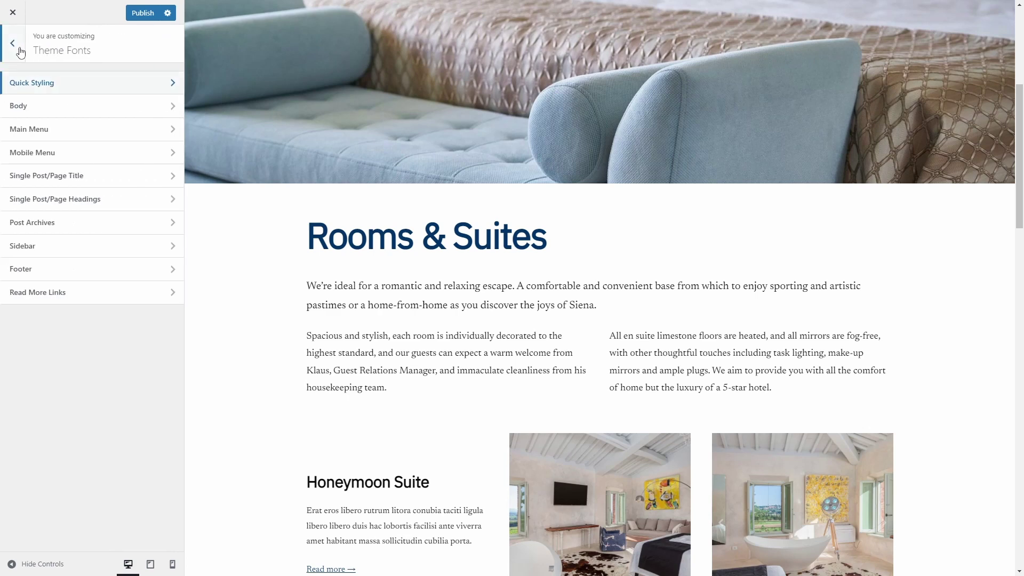
click(33, 130)
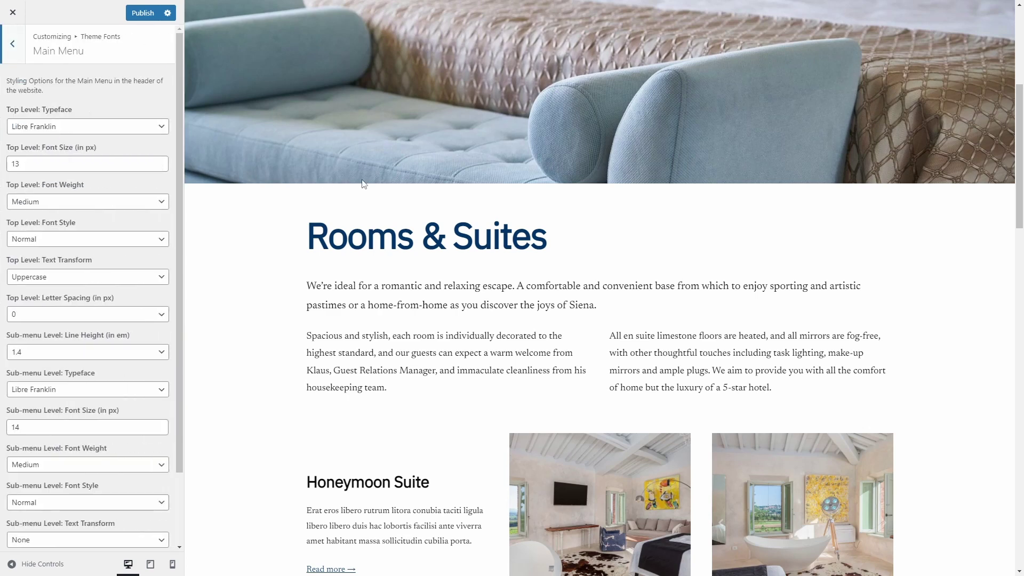
scroll(370, 180, up, 5)
click(160, 161)
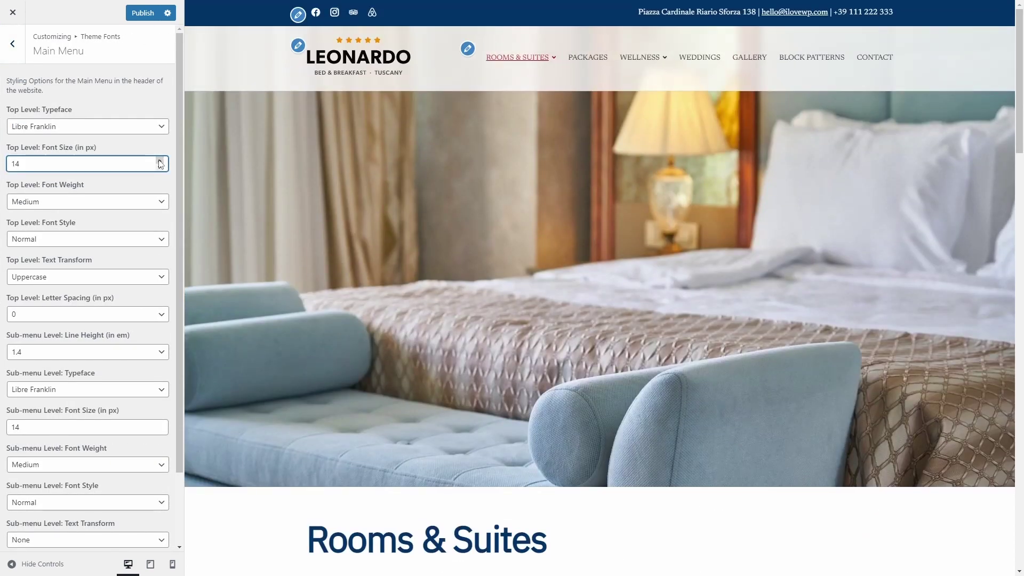
click(160, 162)
click(159, 168)
click(160, 167)
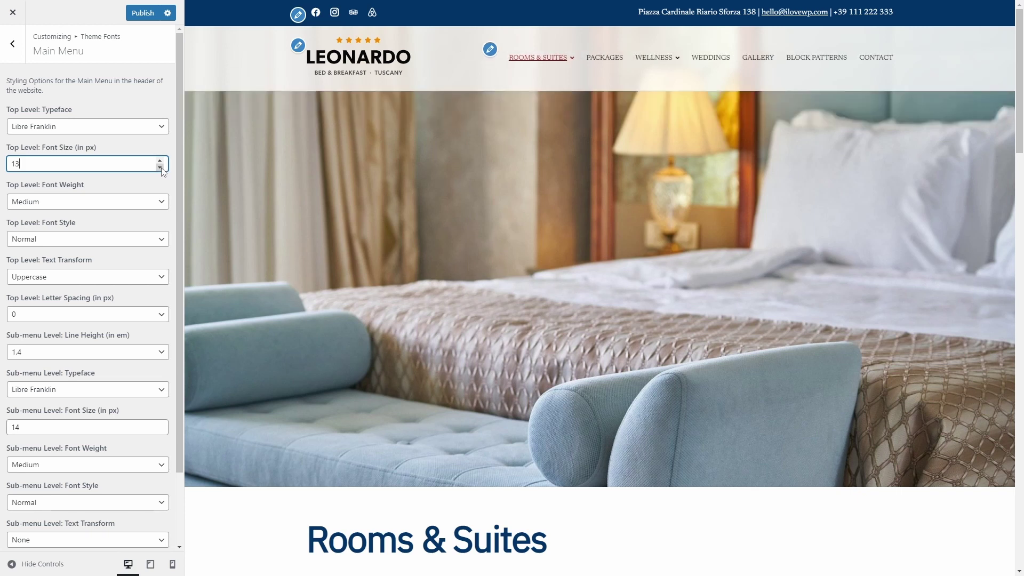
Set the main menu's Top Level Text Transform to None and increase its Top Level font size.
click(81, 276)
click(36, 291)
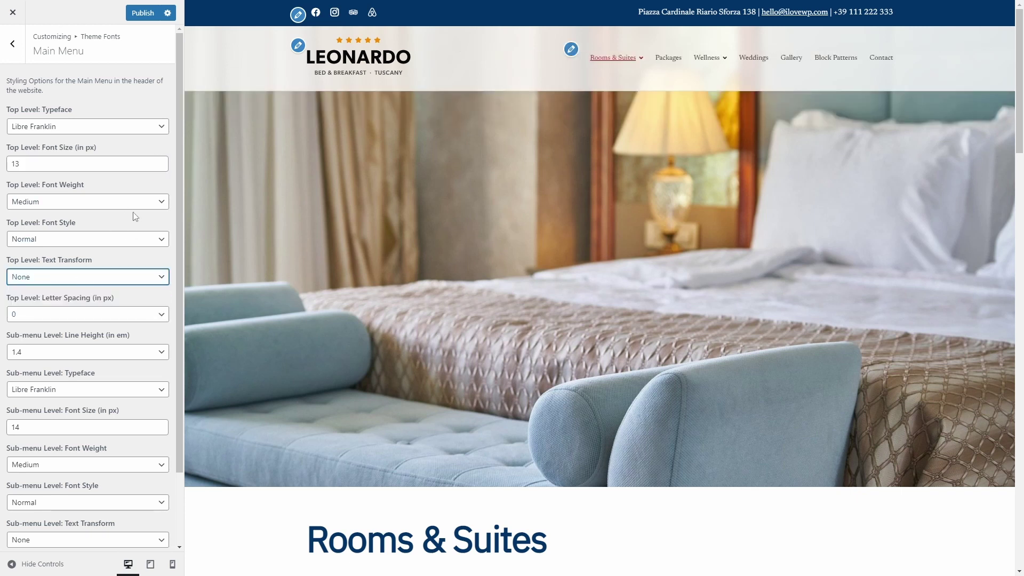
click(160, 162)
click(160, 162)
click(160, 161)
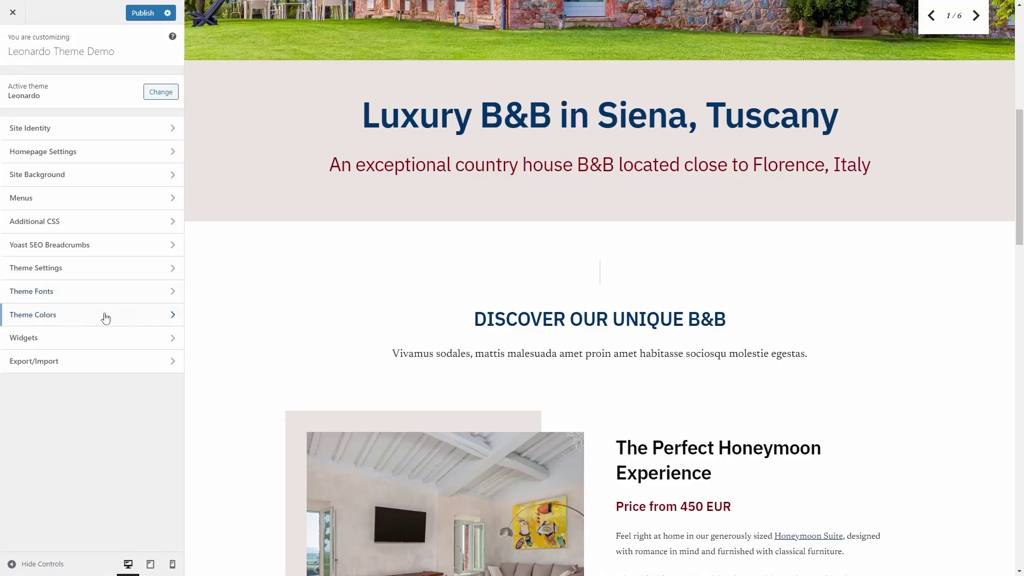
Open the Theme Colors Quick Styling settings and set the Pattern Background to the light blue #eff4f9.
click(106, 318)
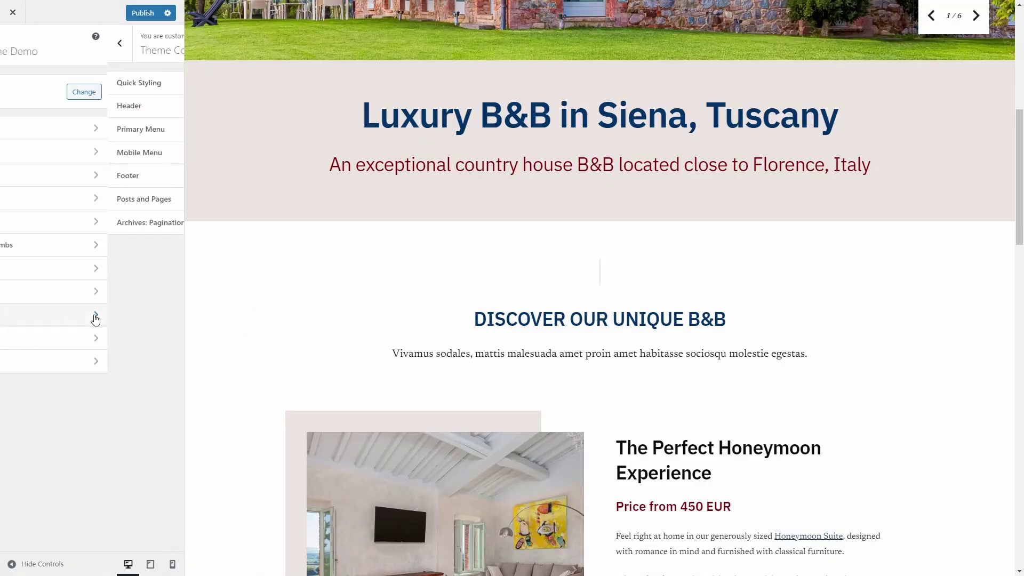
click(44, 85)
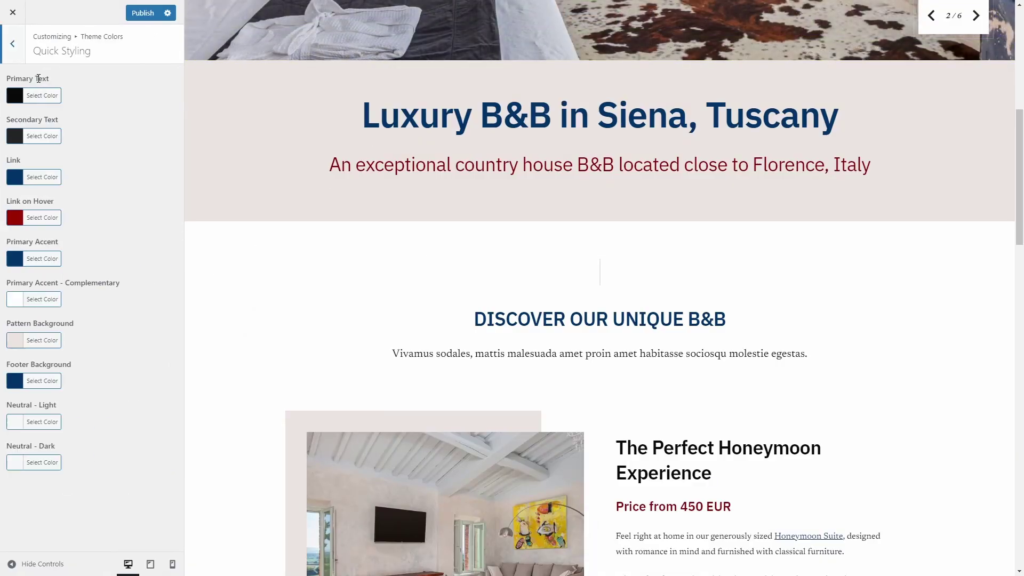
click(39, 342)
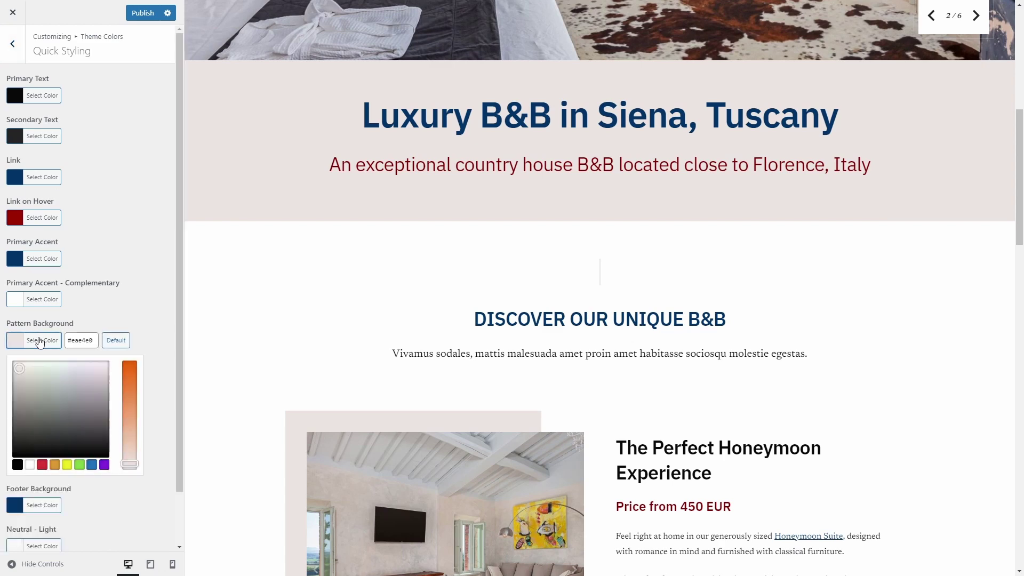
click(40, 367)
drag(38, 367, 54, 364)
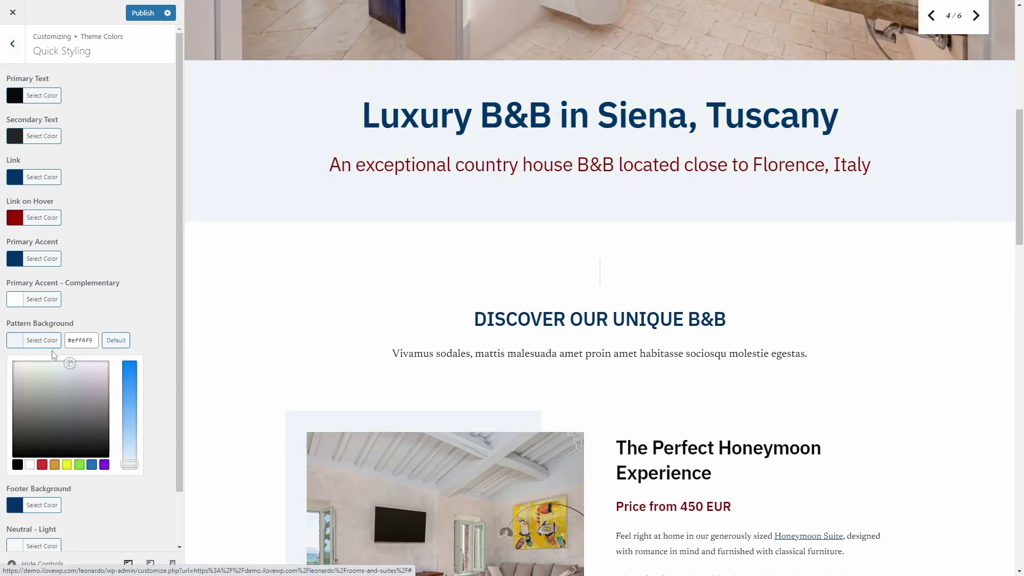
click(54, 342)
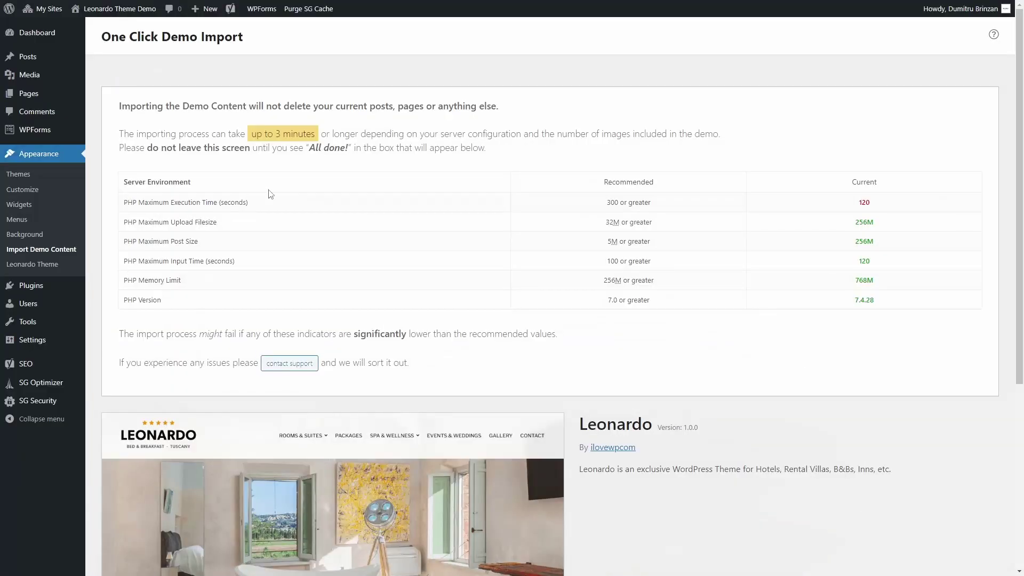
Review the server requirements on the One Click Demo Import page and start importing the Leonardo demo data.
scroll(439, 161, down, 1)
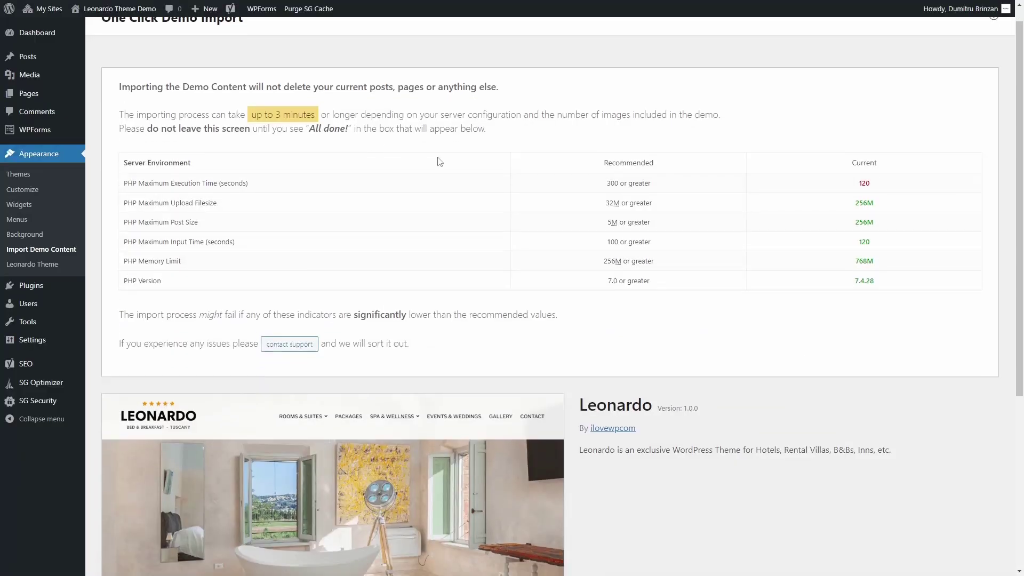
scroll(439, 161, down, 5)
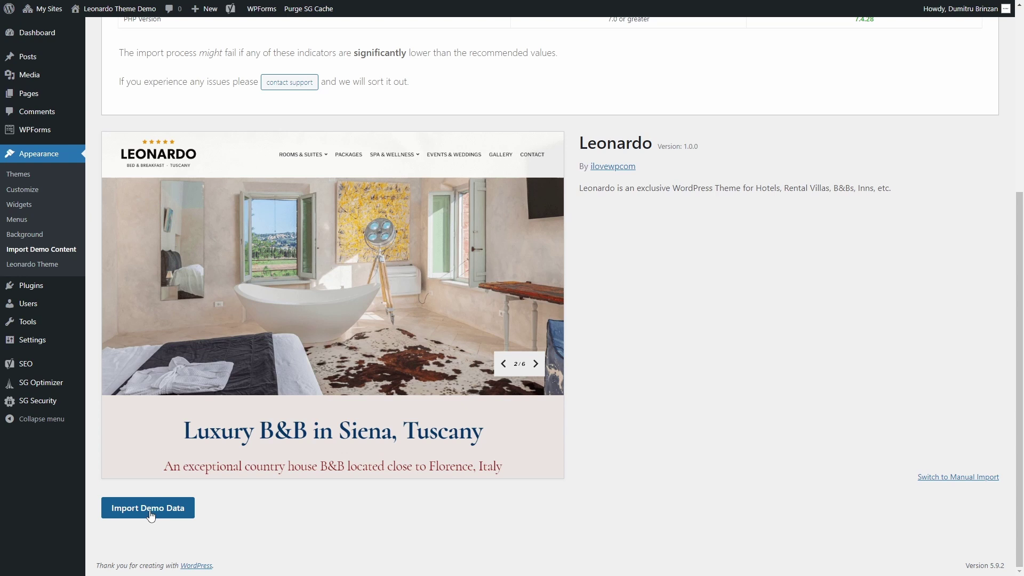
click(151, 514)
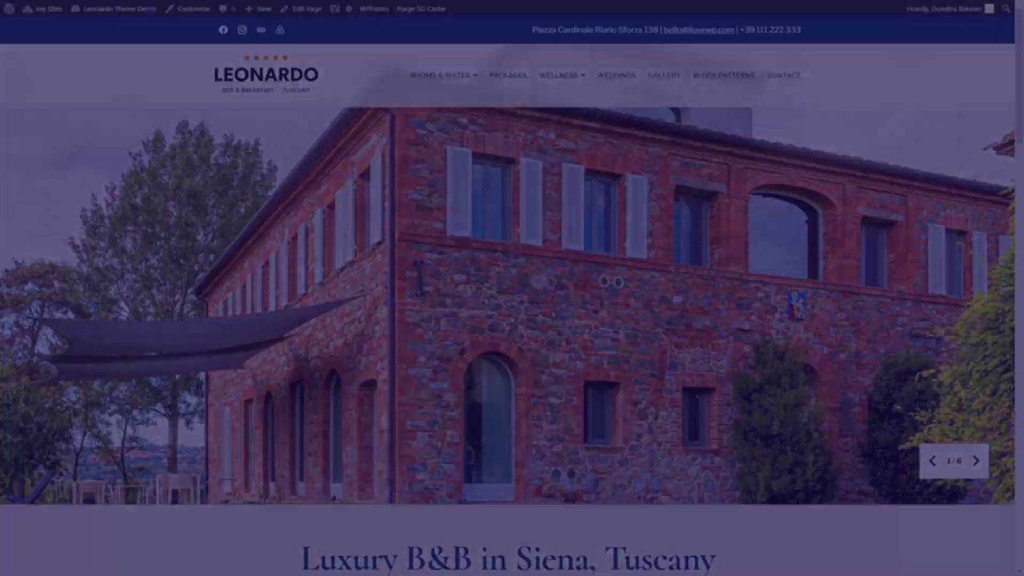
mouse_move(442, 75)
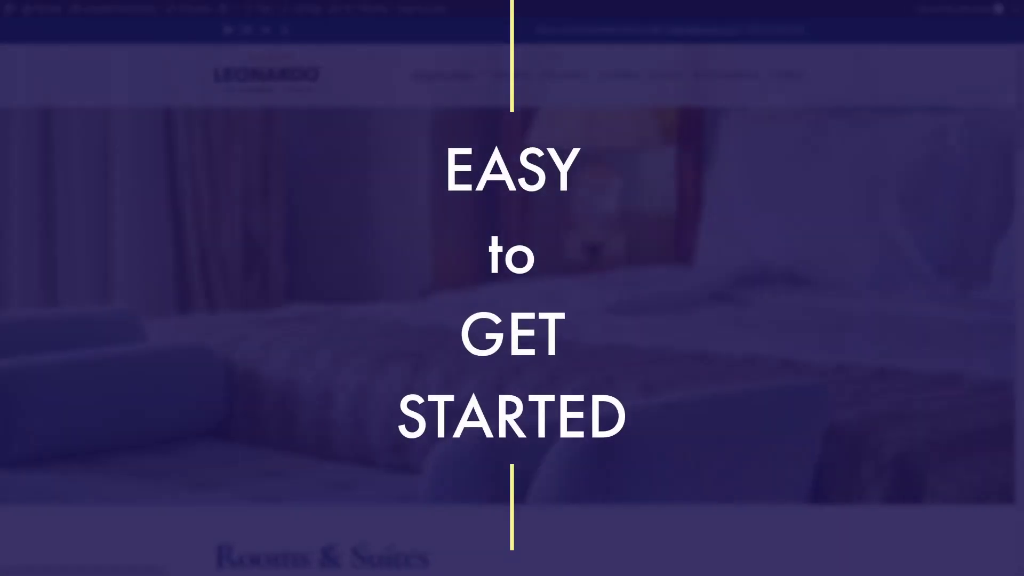
scroll(512, 288, down, 4)
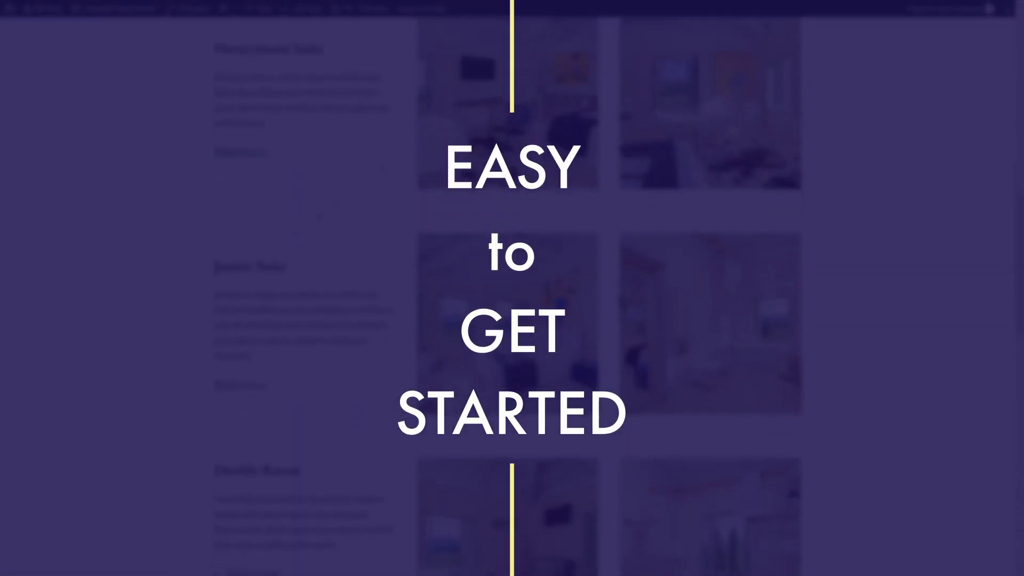